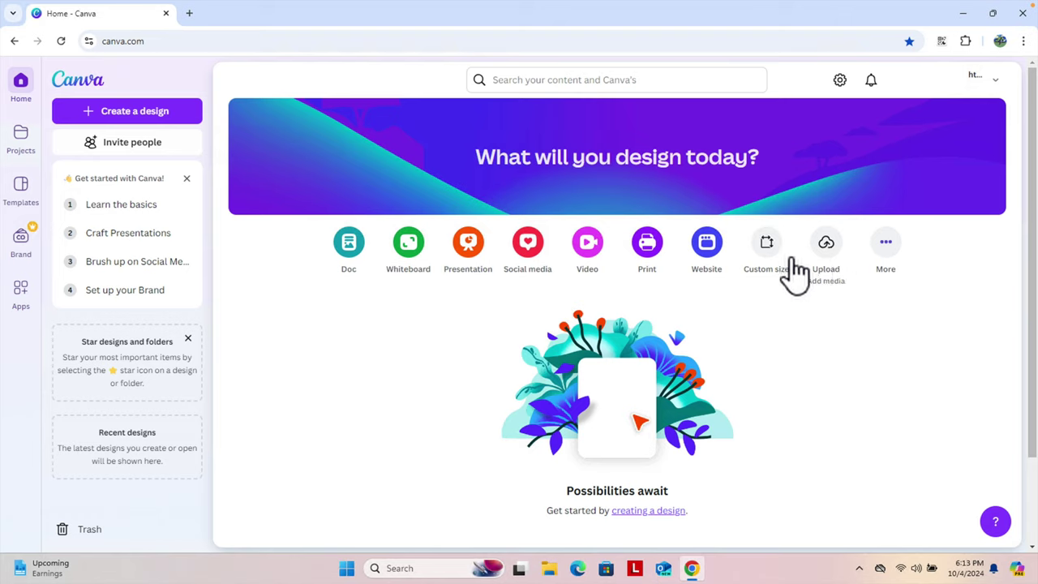
# Load canva.com and open the design type chooser for a new design.
pyautogui.click(185, 41)
pyautogui.press('Return')
pyautogui.click(130, 113)
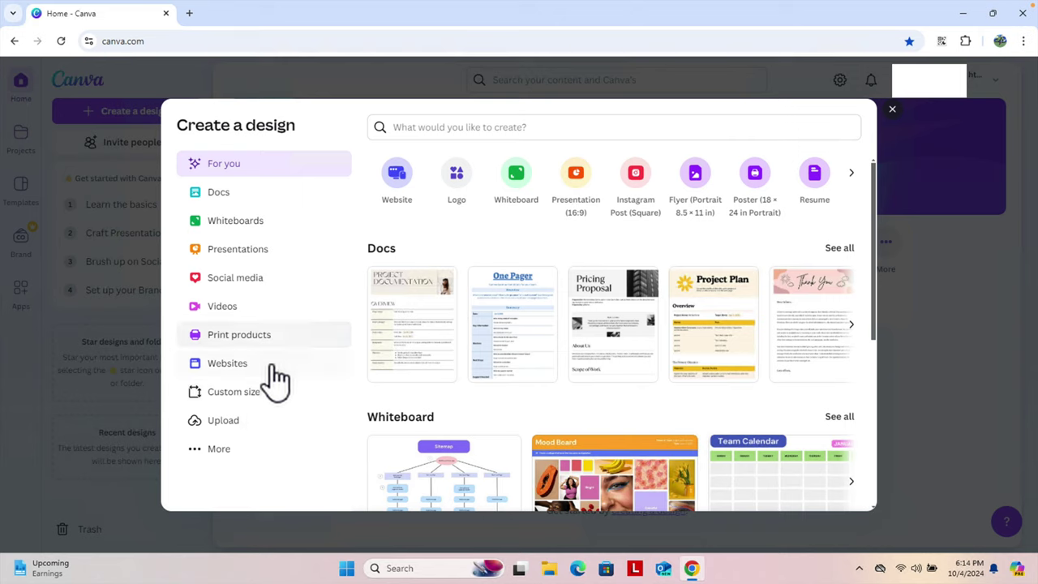
# Browse the website design types and create a blank Portfolio Website design.
pyautogui.click(231, 369)
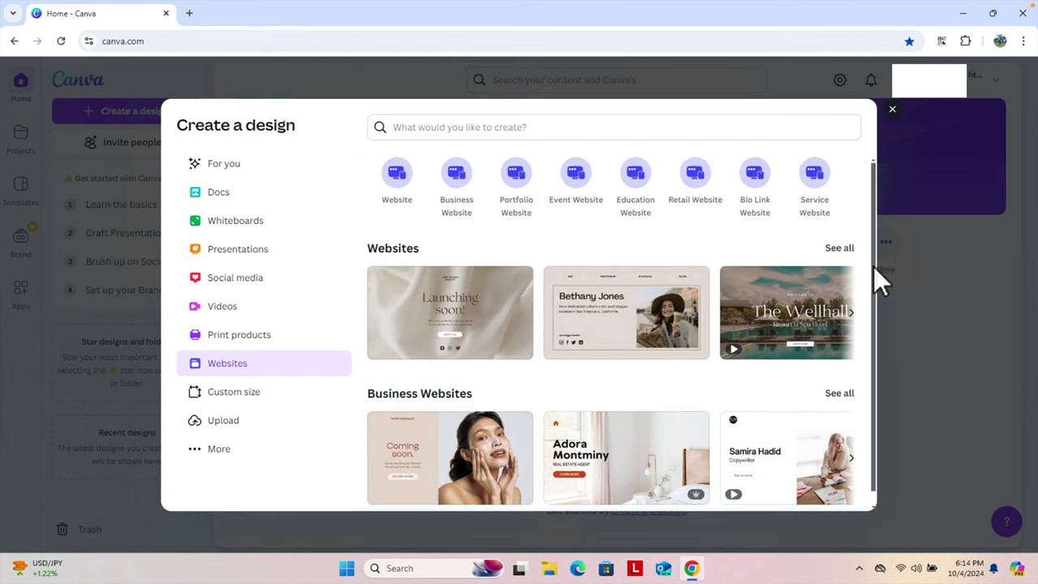
pyautogui.scroll(-1, 873, 268)
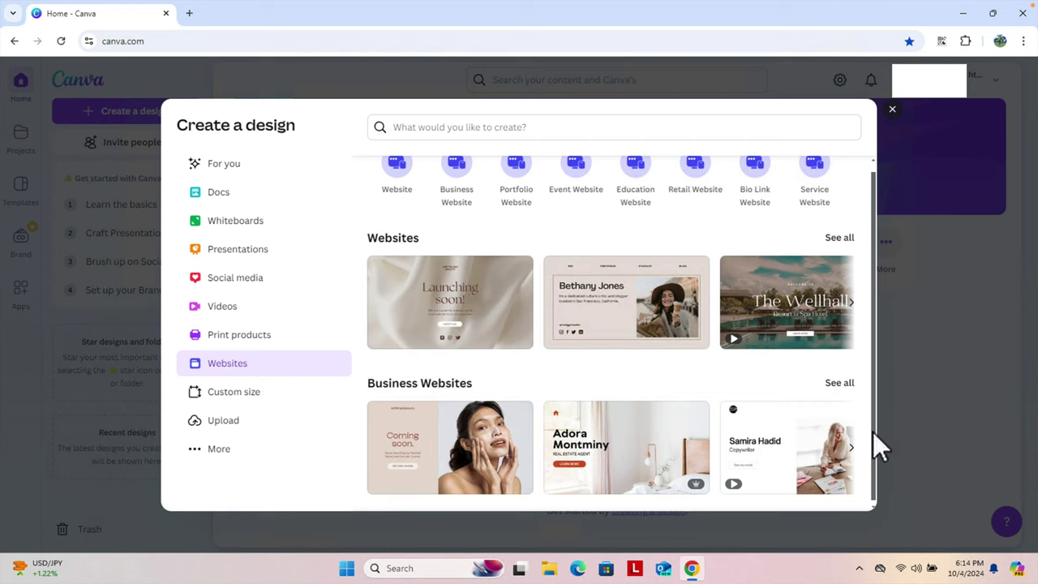
pyautogui.scroll(1, 871, 397)
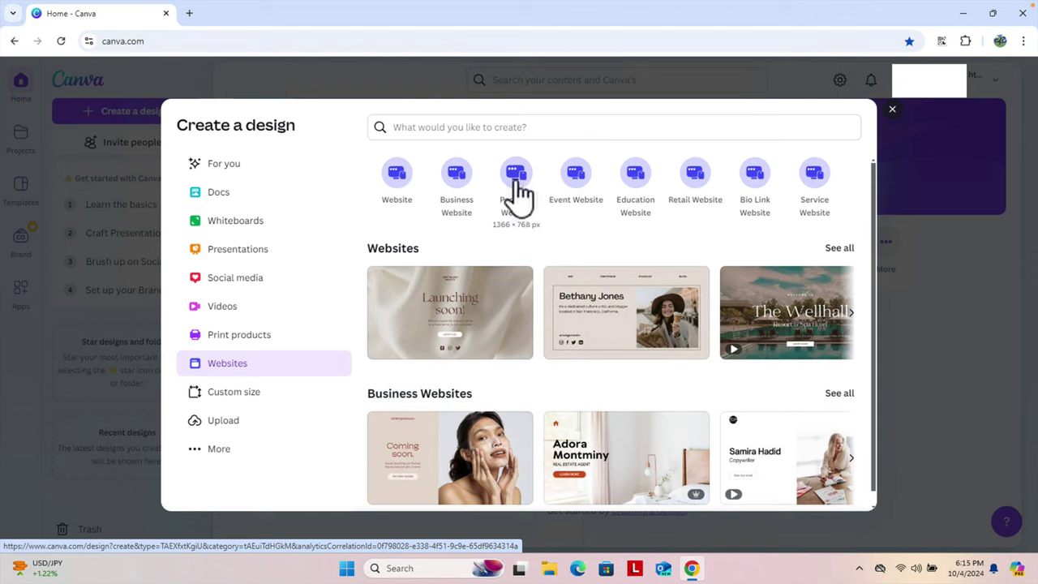
pyautogui.click(414, 130)
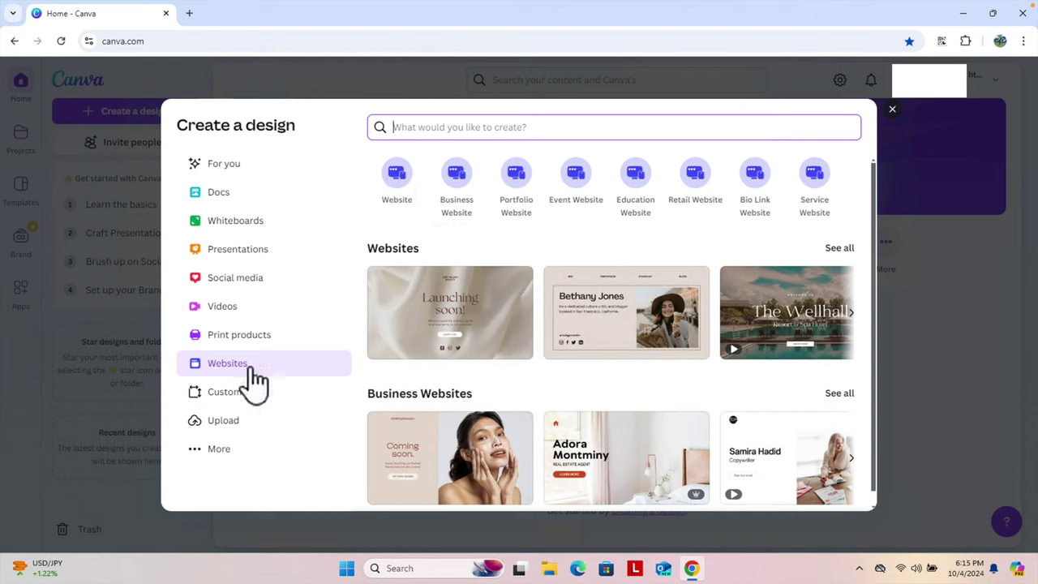
pyautogui.click(519, 173)
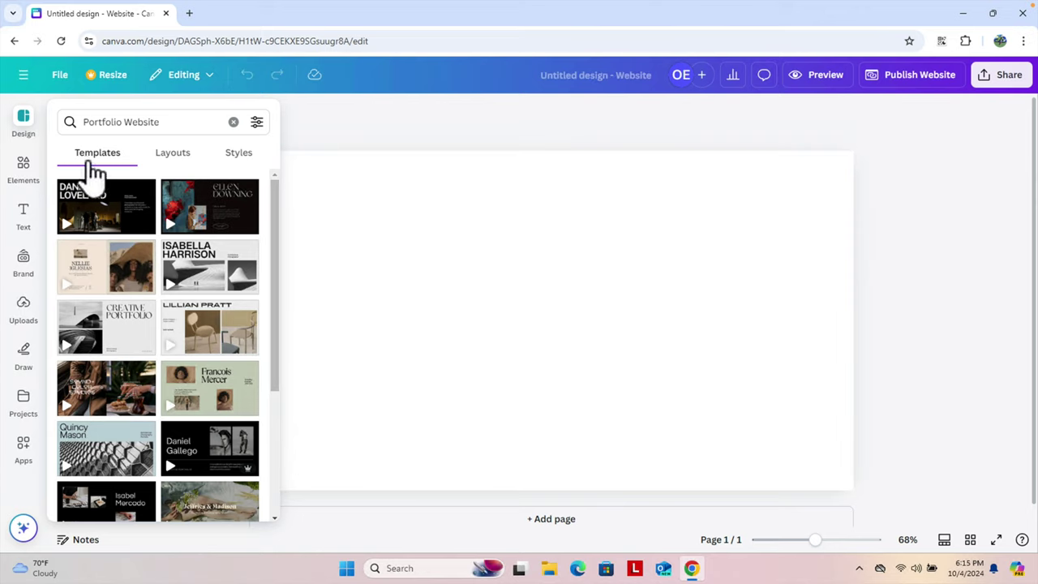
# Look through the available website layouts and the style combinations, color palettes and font sets.
pyautogui.click(168, 161)
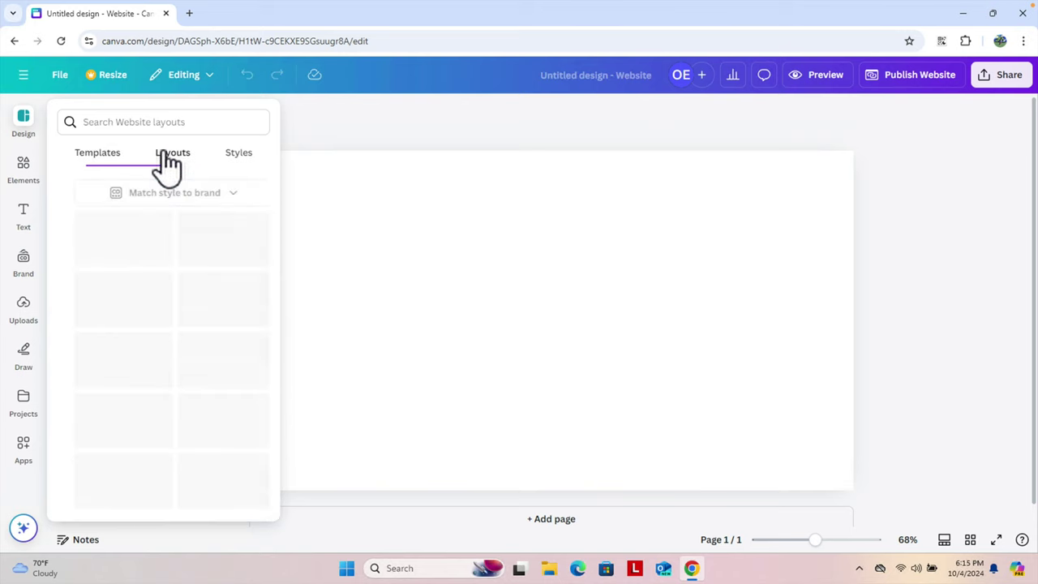
pyautogui.moveTo(276, 221); pyautogui.dragTo(276, 312)
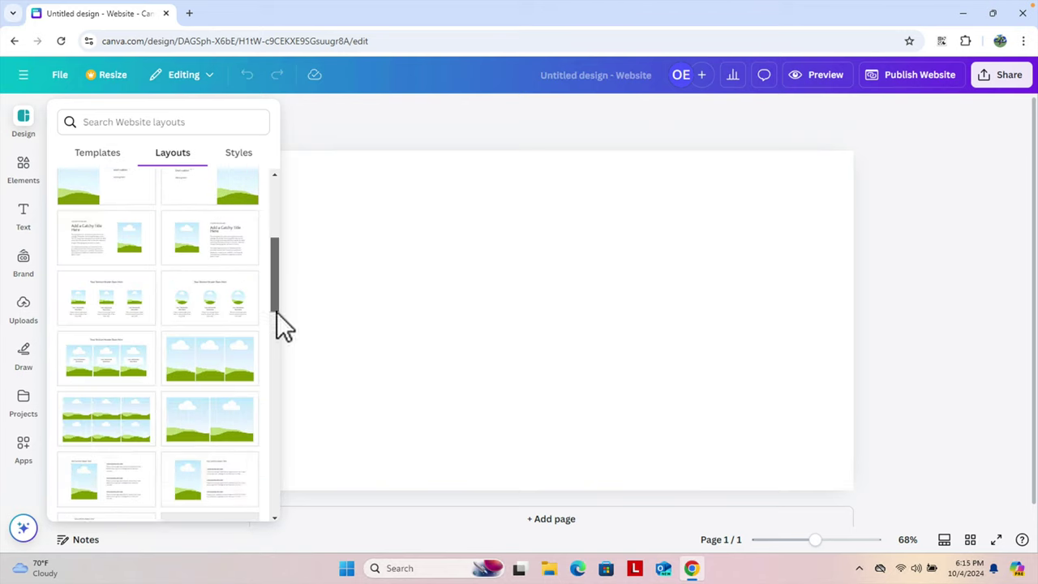
pyautogui.scroll(-2, 276, 300)
pyautogui.scroll(5, 243, 275)
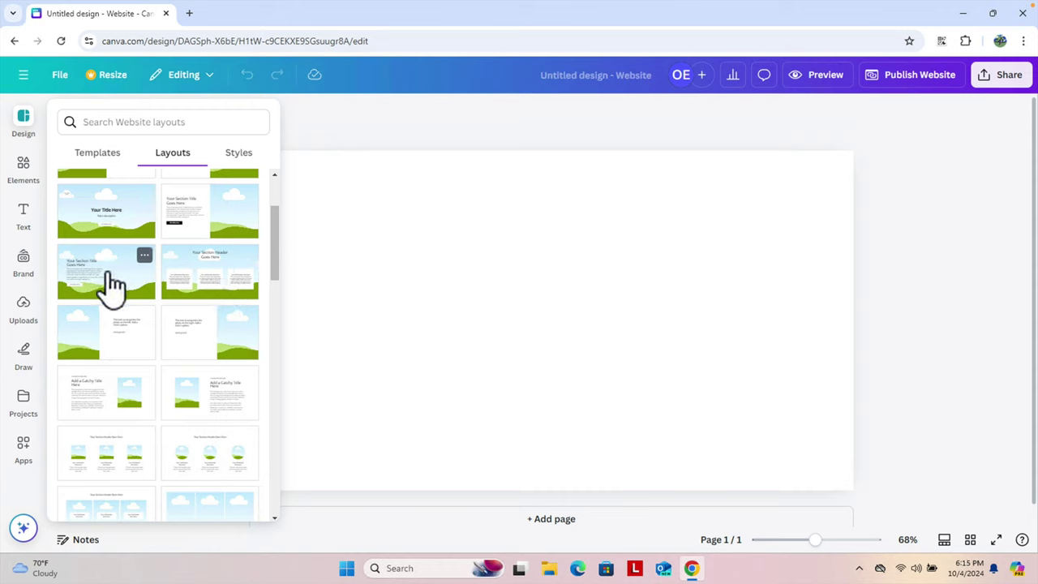
pyautogui.click(238, 159)
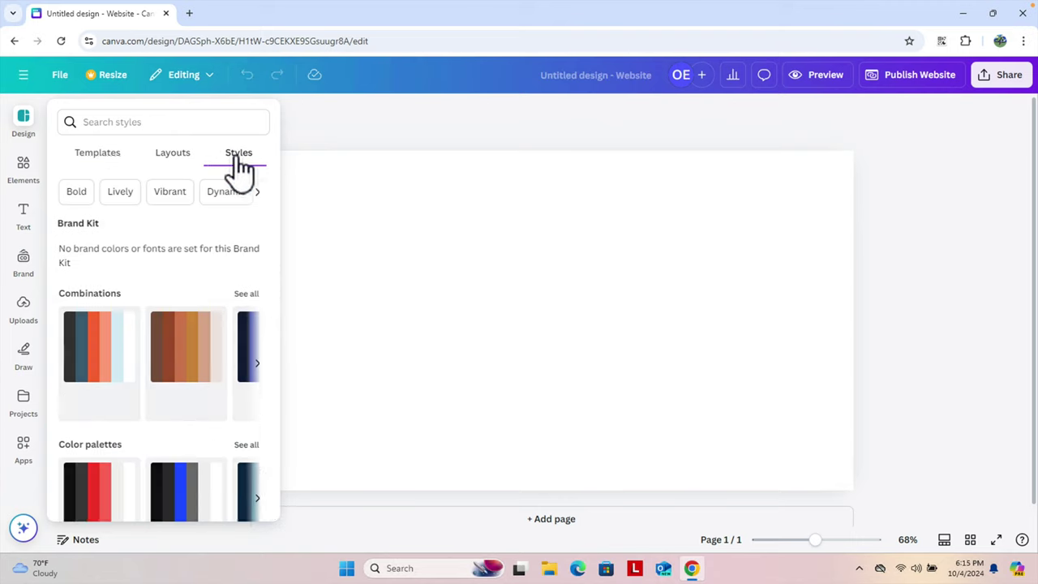
pyautogui.moveTo(273, 268); pyautogui.dragTo(275, 380)
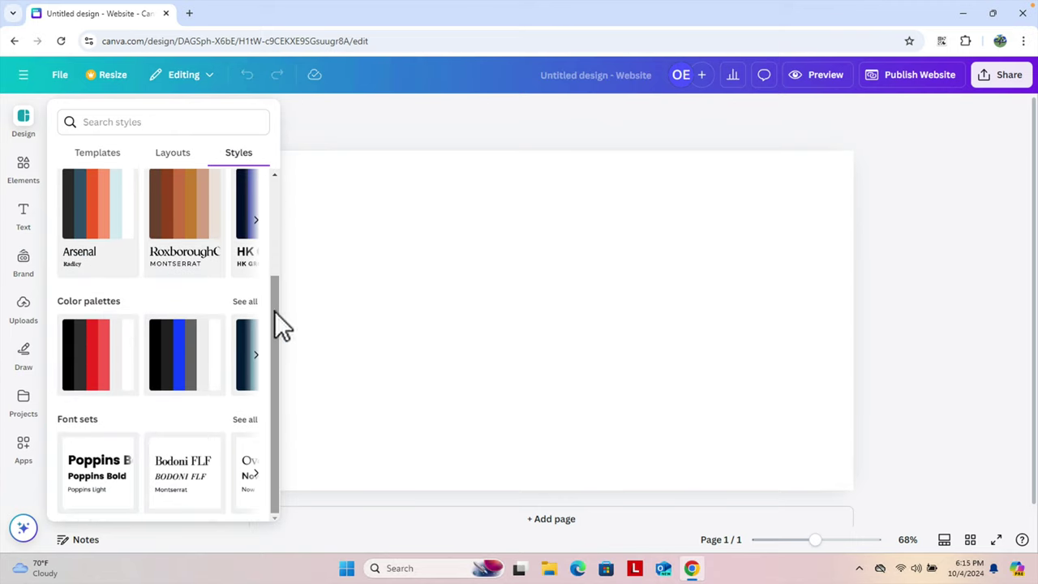
pyautogui.moveTo(275, 313); pyautogui.dragTo(275, 215)
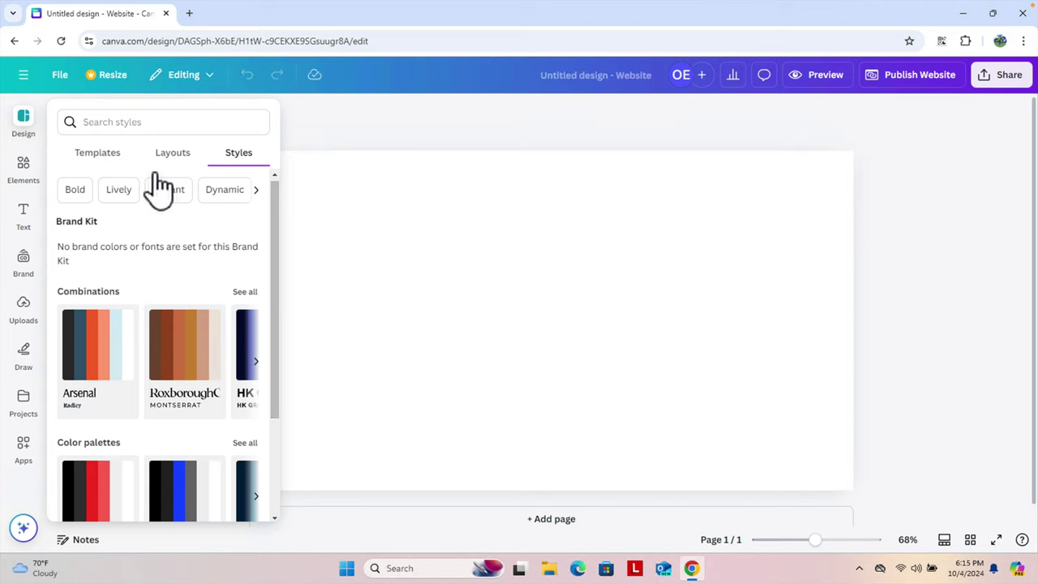
# Filter the website templates by the suggested "Portfolio website marketing" category and browse the matching designs.
pyautogui.click(105, 161)
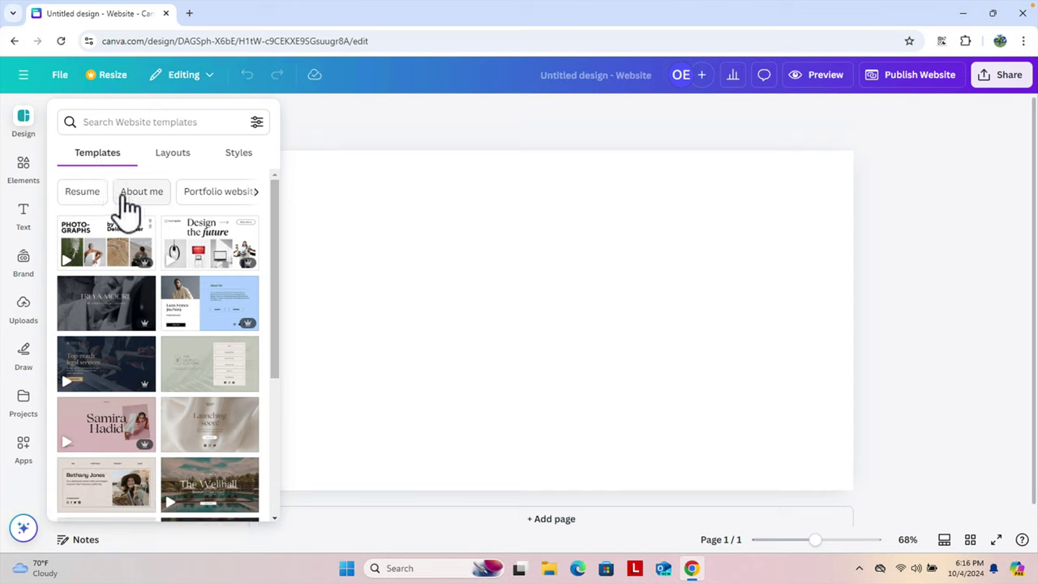
pyautogui.moveTo(273, 219)
pyautogui.mouseDown()
pyautogui.moveTo(273, 439)
pyautogui.moveTo(276, 203)
pyautogui.mouseUp()
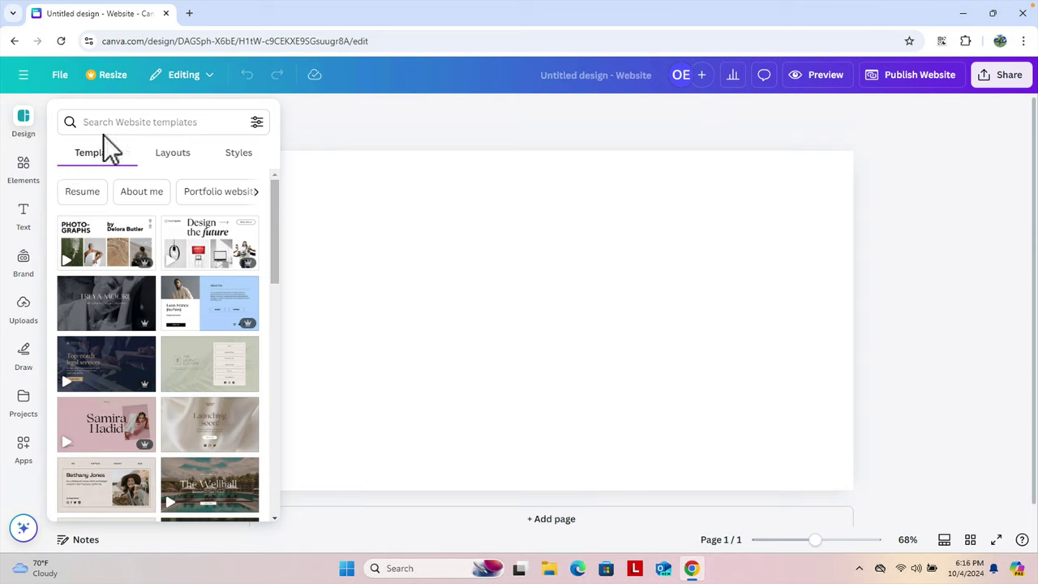
pyautogui.click(213, 198)
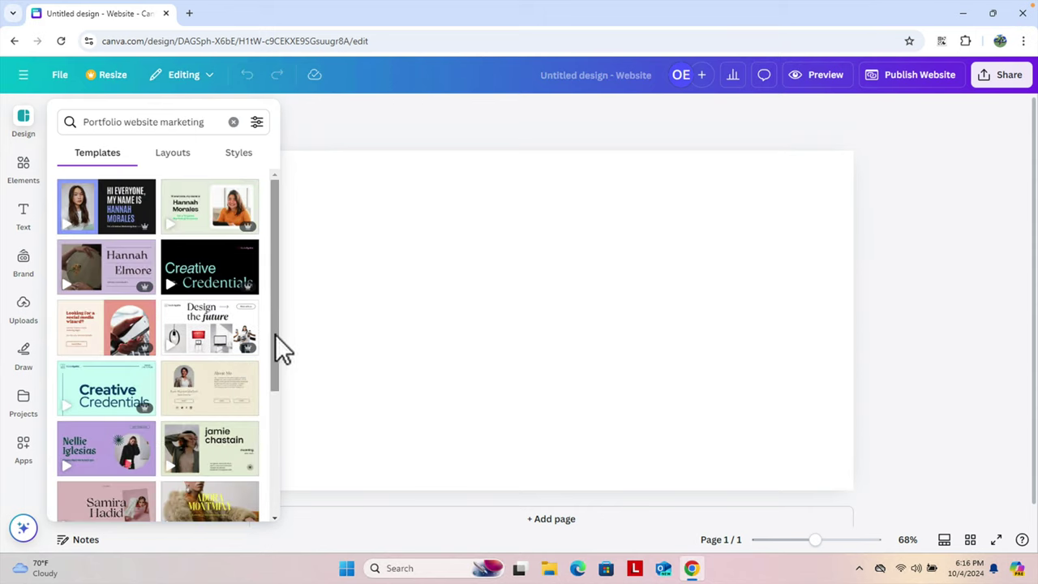
pyautogui.moveTo(276, 293); pyautogui.dragTo(263, 385)
pyautogui.moveTo(103, 271)
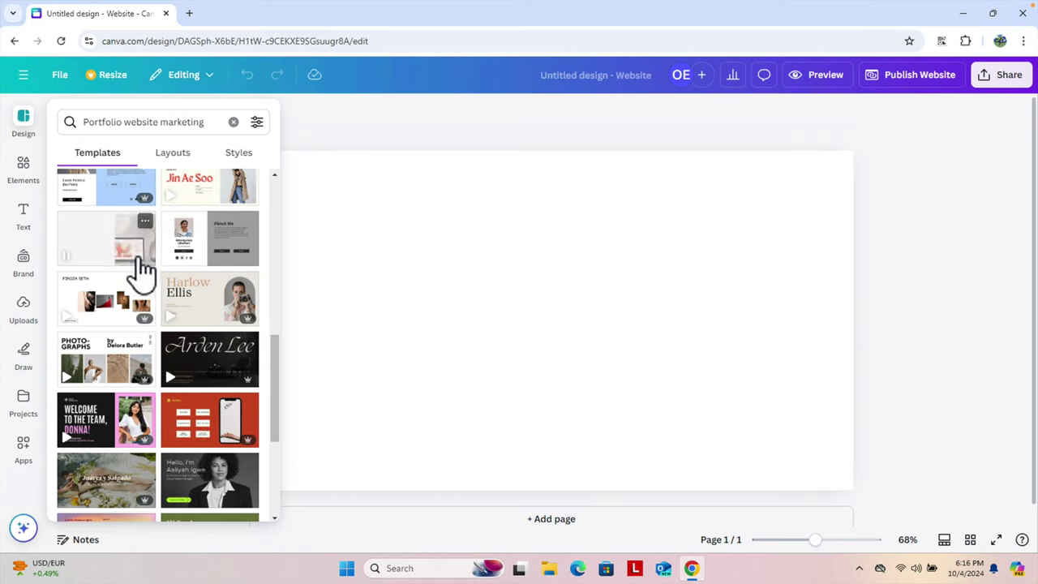
pyautogui.moveTo(270, 339); pyautogui.dragTo(274, 277)
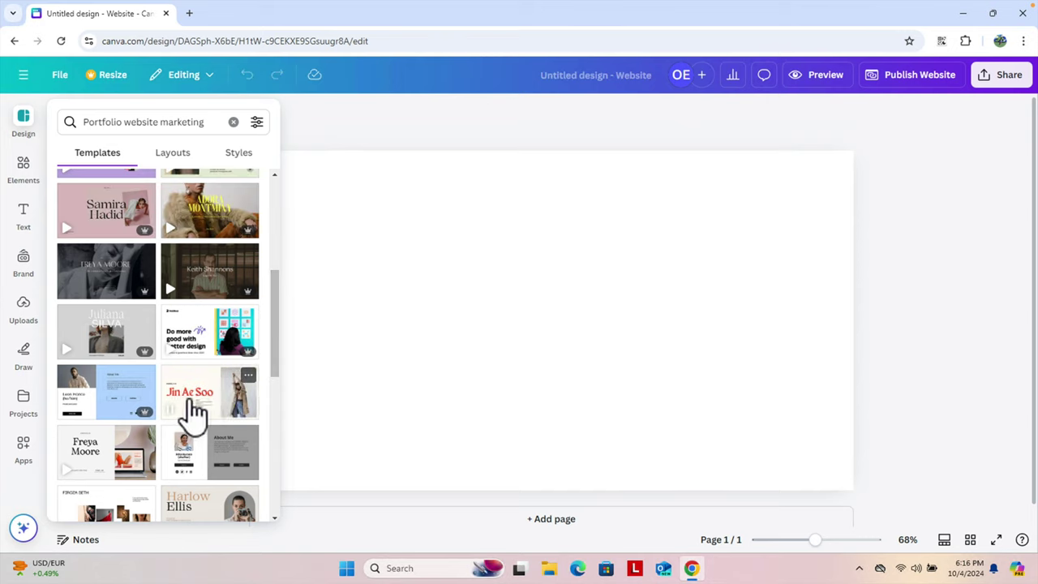
# Examine the pages of the pastel yellow and orange Modeling Portfolio Website template and return to the template list.
pyautogui.click(195, 393)
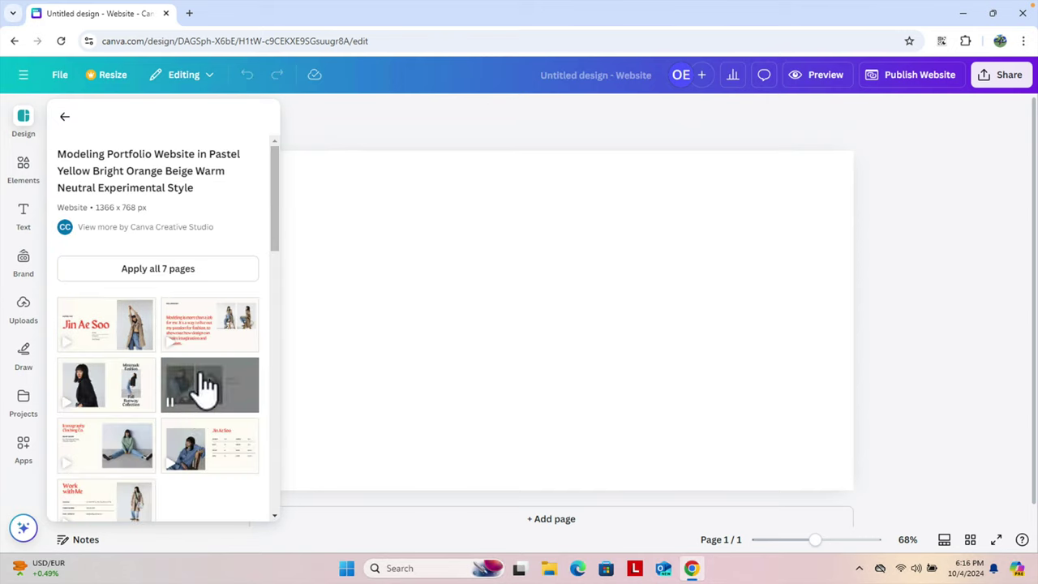
pyautogui.moveTo(278, 228); pyautogui.dragTo(271, 201)
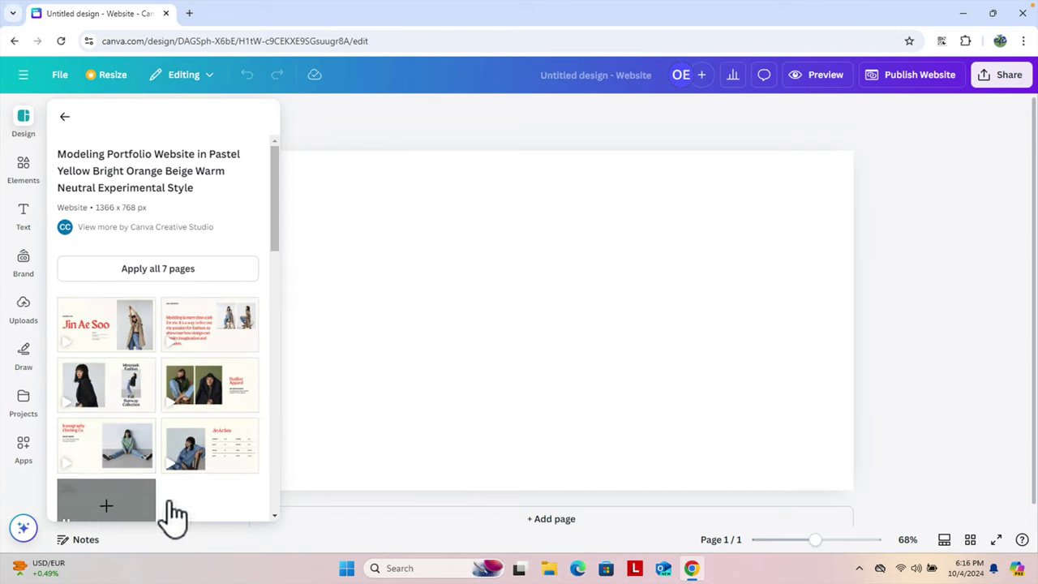
pyautogui.moveTo(272, 246); pyautogui.dragTo(277, 177)
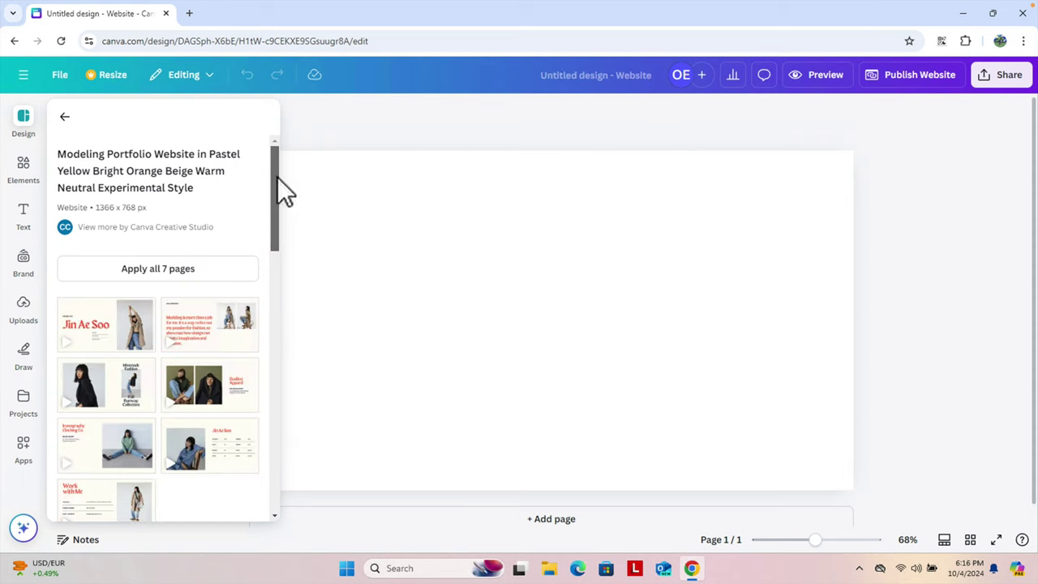
pyautogui.click(64, 117)
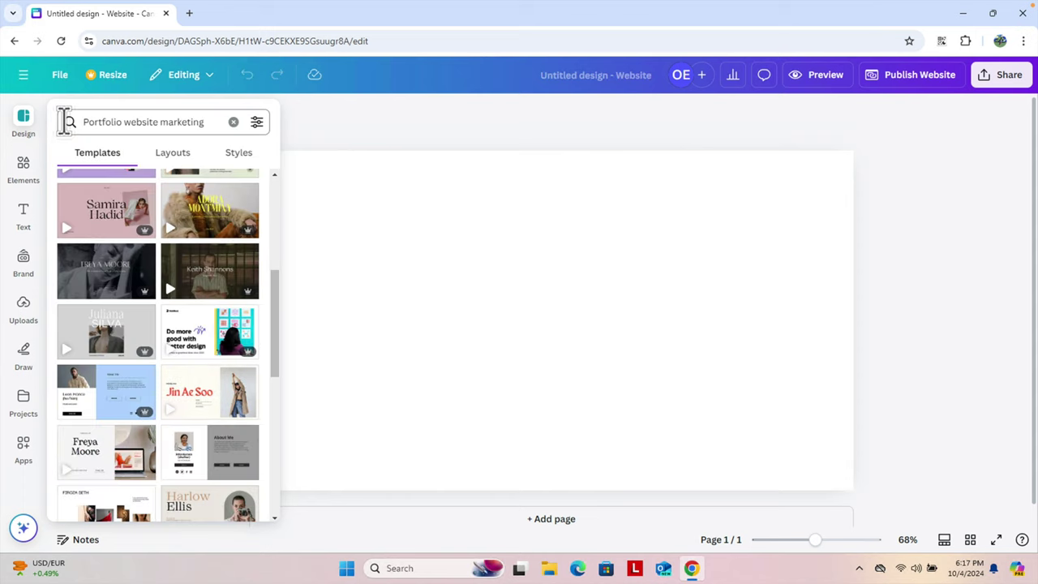
# Apply all 6 pages of the green and black Newbie Presentation Internal Communication Website template to the design.
pyautogui.moveTo(272, 304); pyautogui.dragTo(279, 216)
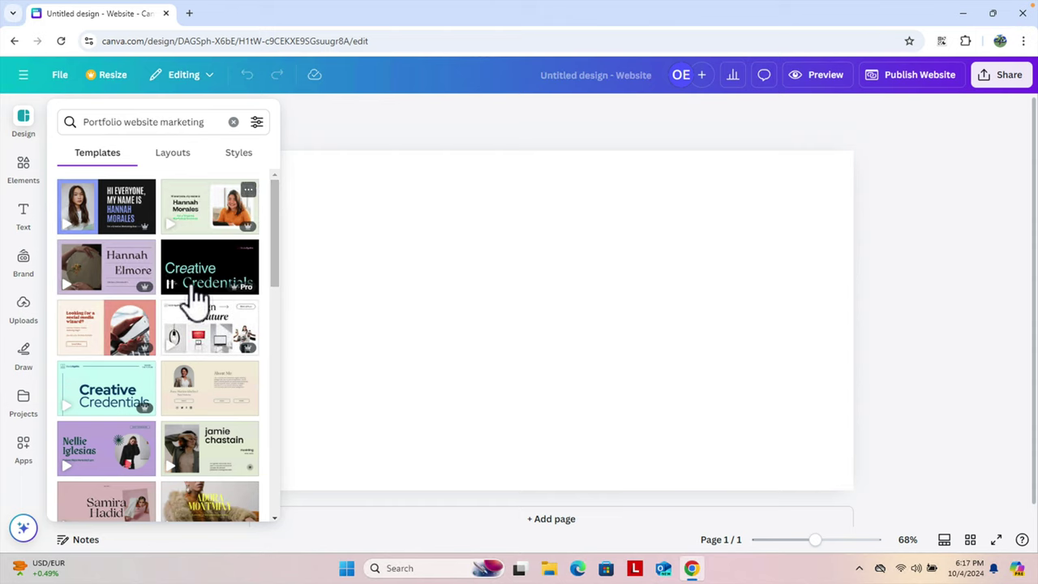
pyautogui.click(198, 214)
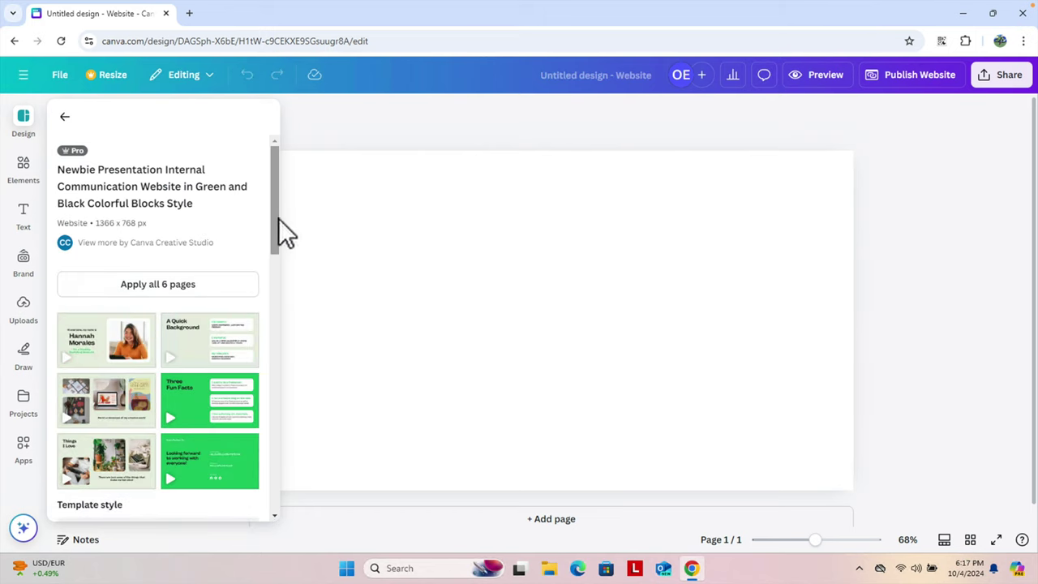
pyautogui.moveTo(278, 218)
pyautogui.mouseDown()
pyautogui.moveTo(278, 355)
pyautogui.moveTo(277, 202)
pyautogui.mouseUp()
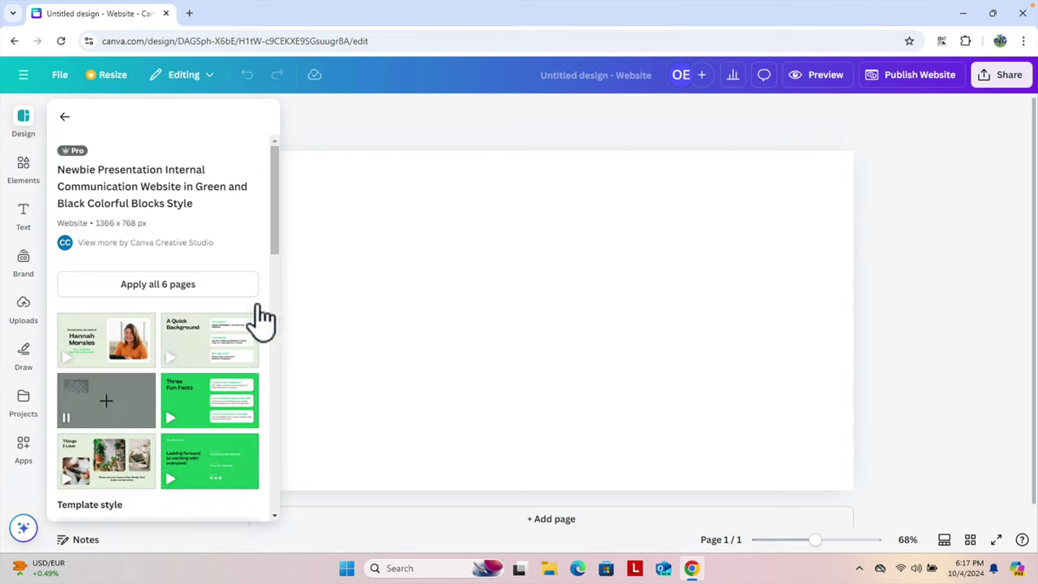
pyautogui.moveTo(270, 243); pyautogui.dragTo(275, 252)
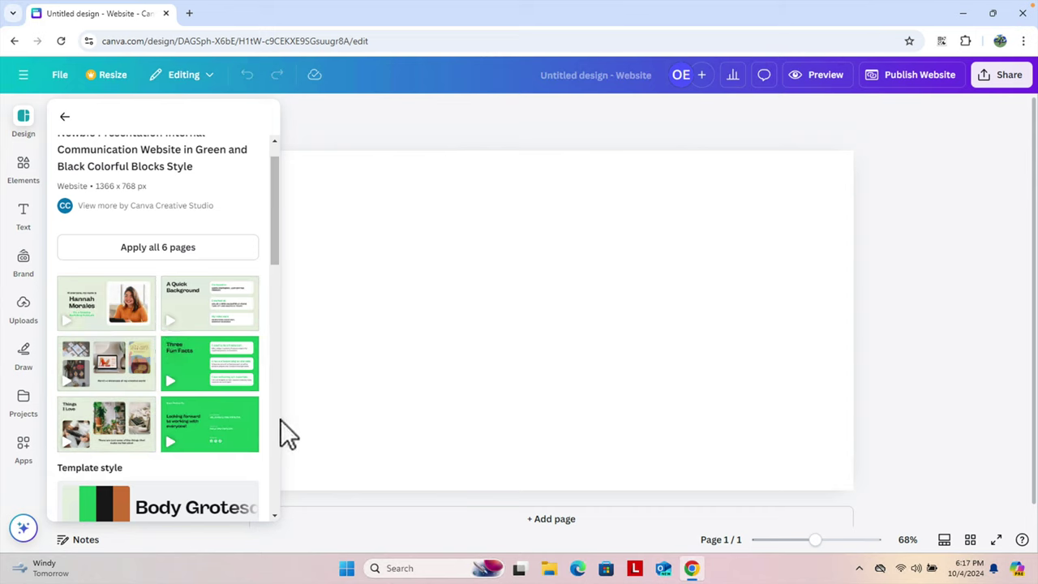
pyautogui.click(182, 258)
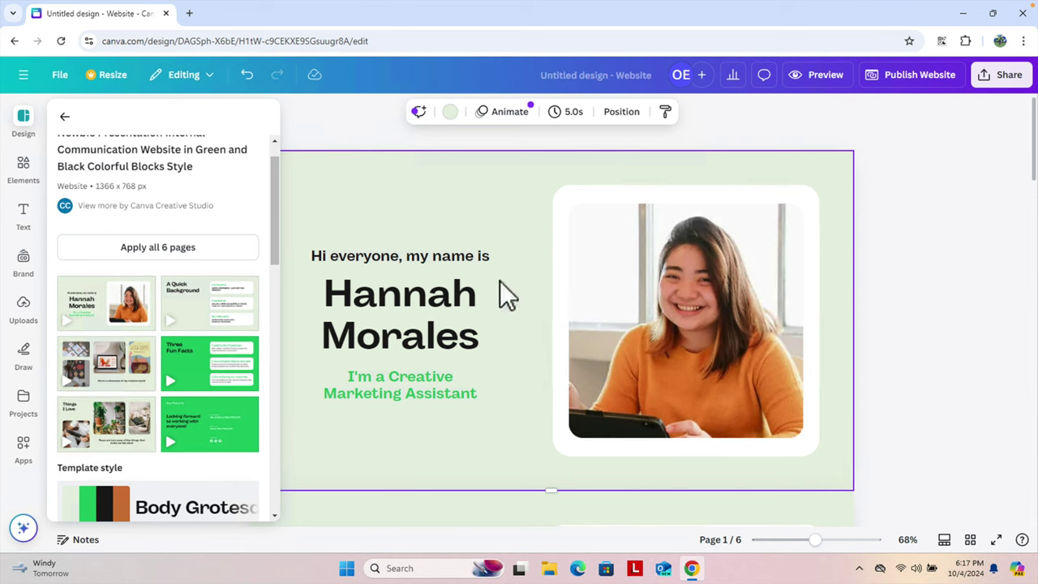
# Review all the applied template pages, close the template list and return to the first page.
pyautogui.scroll(-5, 658, 354)
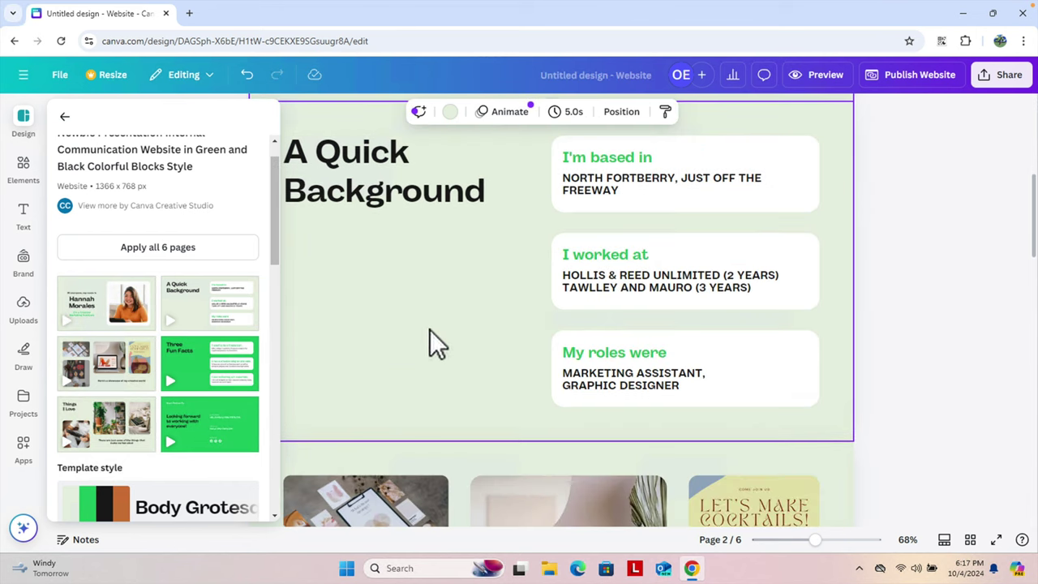
pyautogui.scroll(-10, 429, 329)
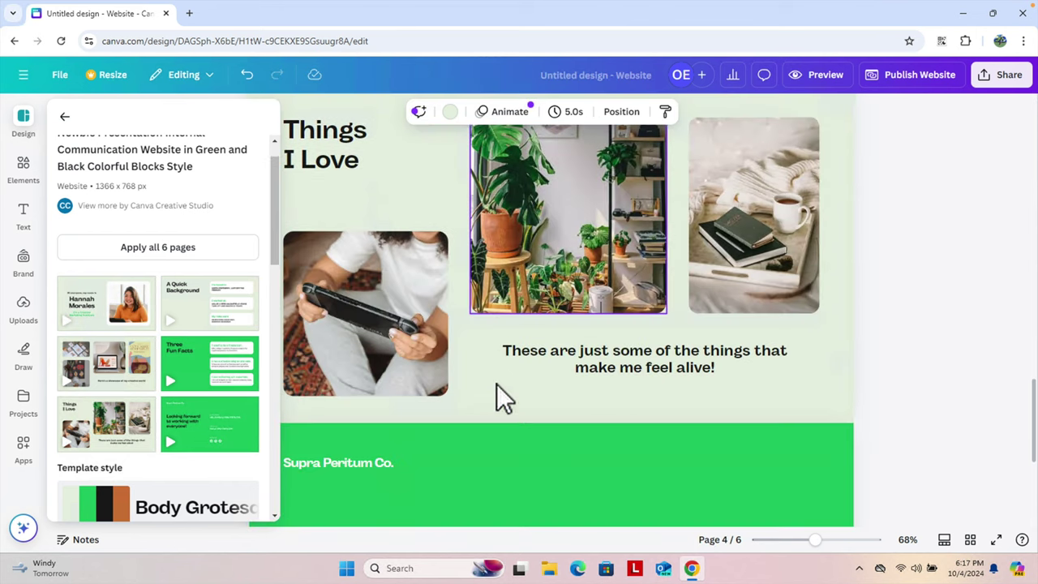
pyautogui.scroll(-6, 470, 388)
pyautogui.scroll(10, 567, 349)
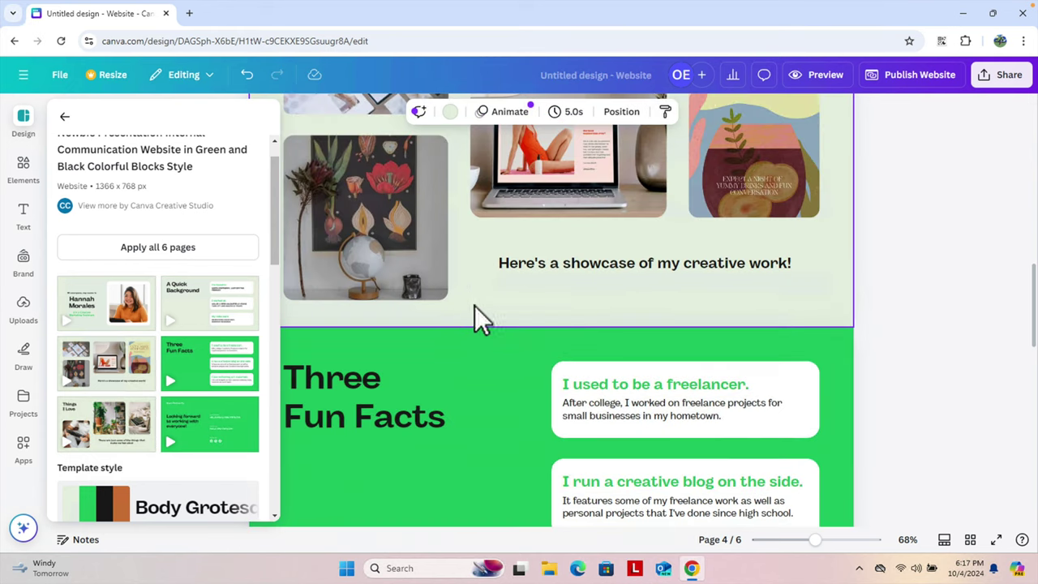
pyautogui.scroll(3, 476, 284)
pyautogui.click(65, 117)
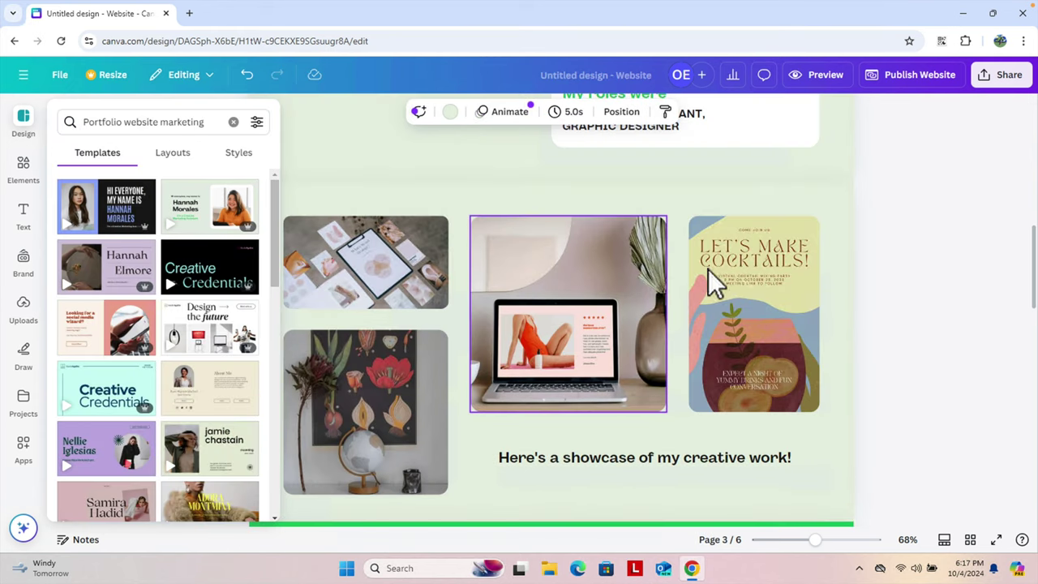
pyautogui.click(895, 242)
pyautogui.scroll(5, 599, 322)
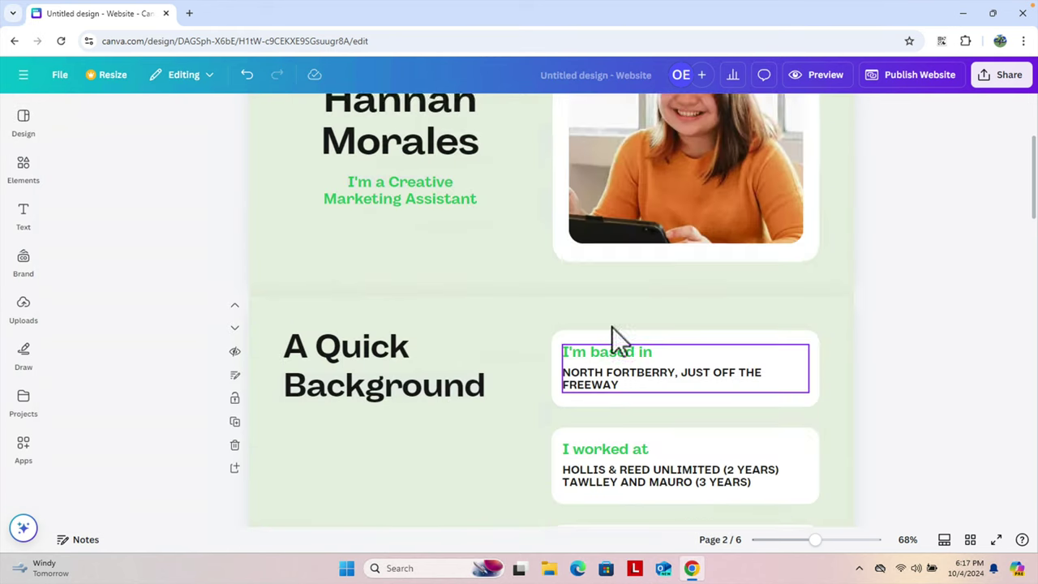
pyautogui.scroll(3, 612, 327)
# Replace the large name heading on the first page with "Few Steps" split over two lines.
pyautogui.click(667, 332)
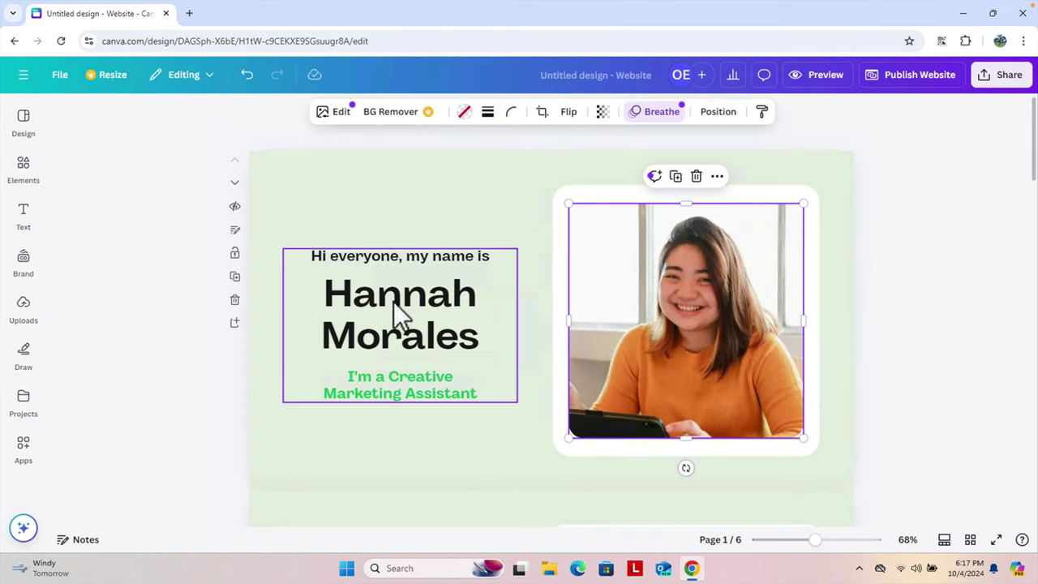
pyautogui.click(350, 299)
pyautogui.doubleClick(474, 306)
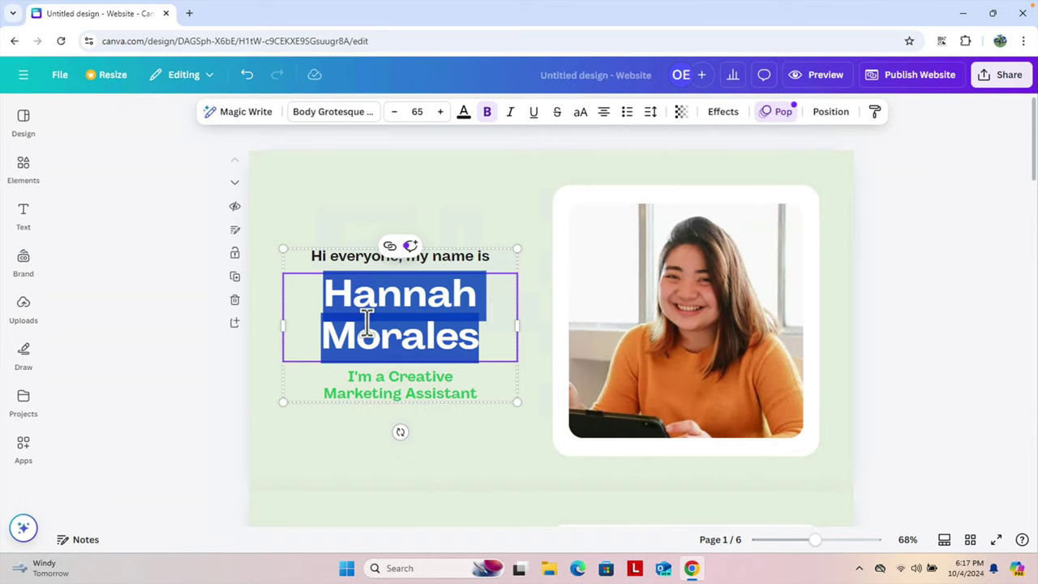
pyautogui.write('Fe')
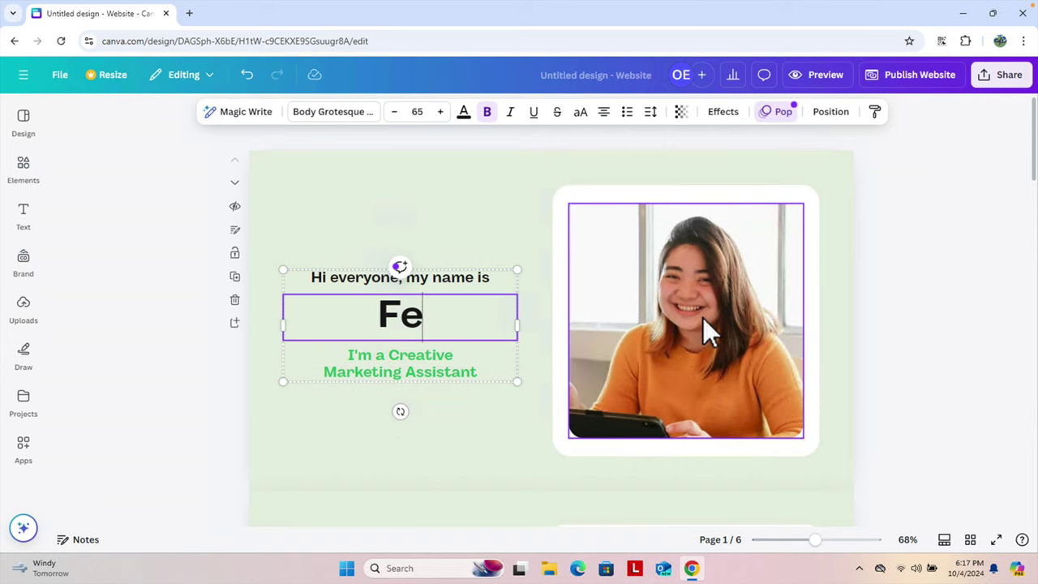
pyautogui.write('w')
pyautogui.press('Return')
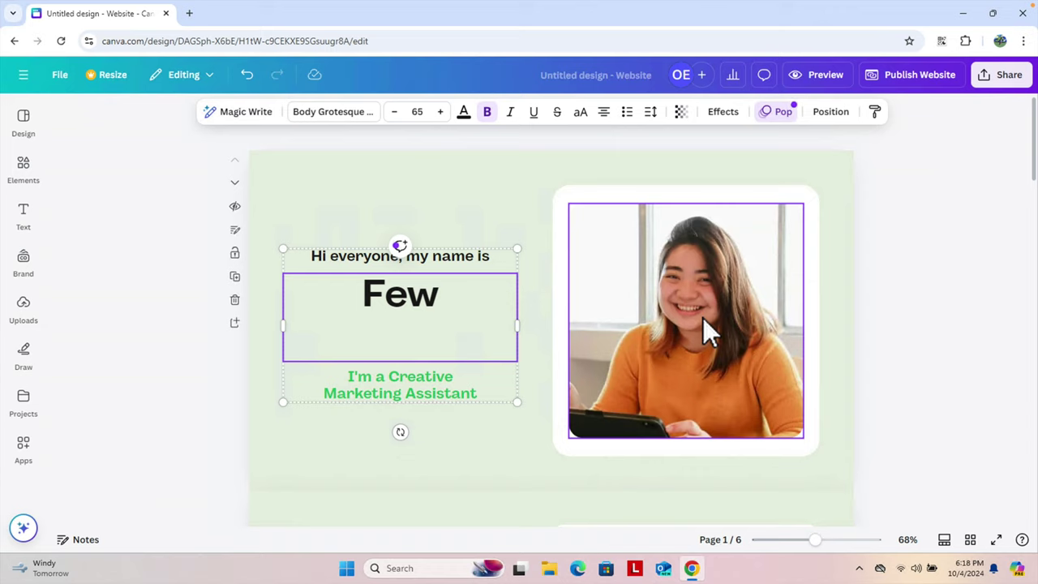
pyautogui.write('Steps')
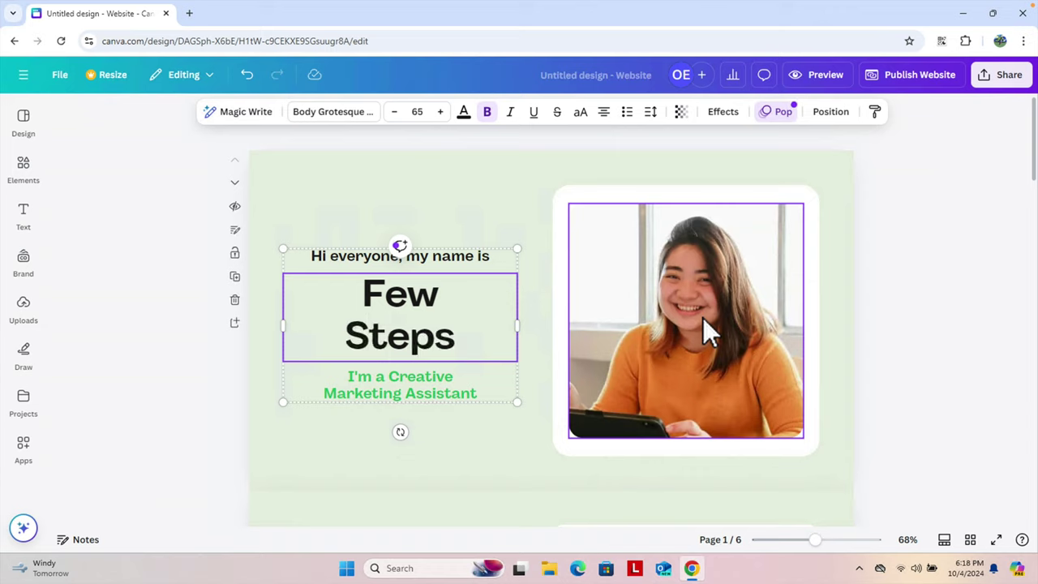
# Replace the word "Marketing" with "YouTube" in the green tagline below the name on the first page.
pyautogui.click(413, 392)
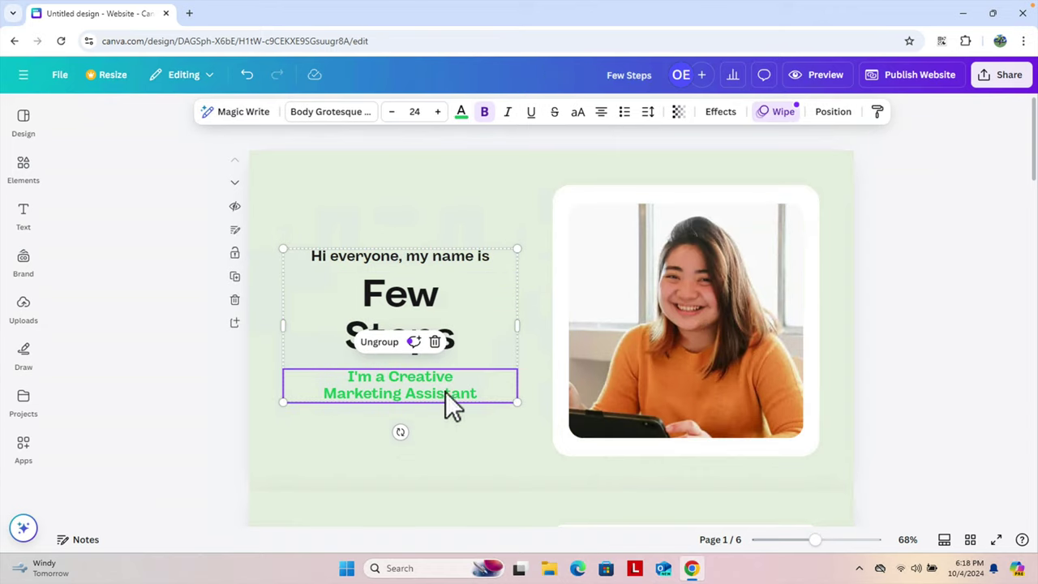
pyautogui.doubleClick(366, 391)
pyautogui.moveTo(404, 394); pyautogui.dragTo(314, 392)
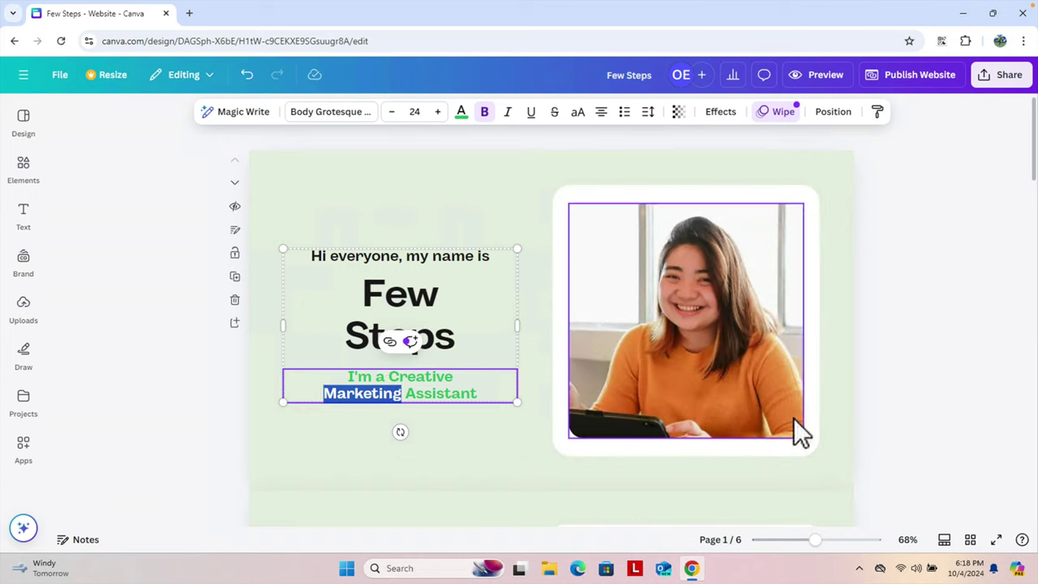
pyautogui.write('YouTub')
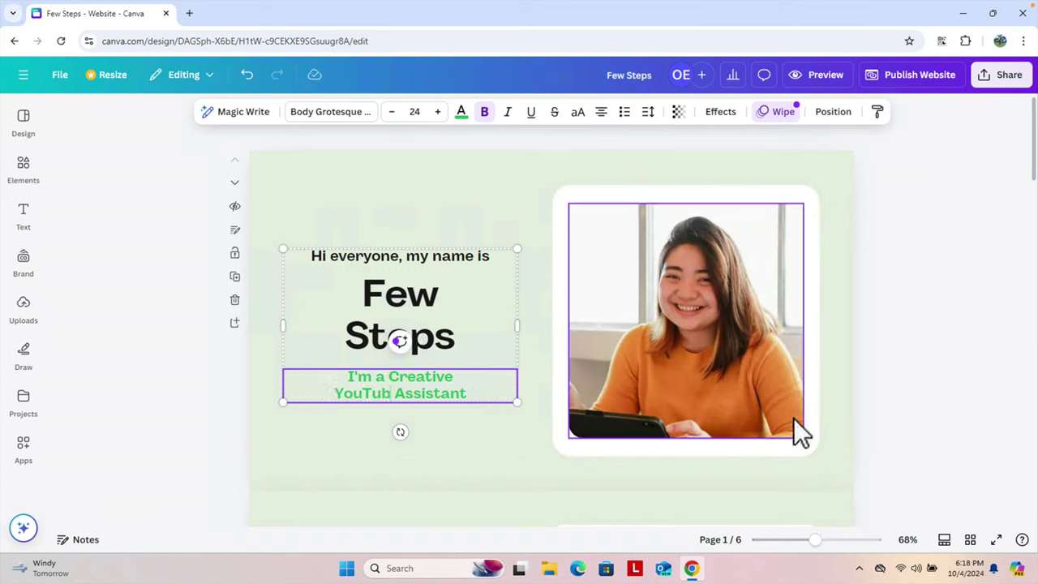
pyautogui.write('e')
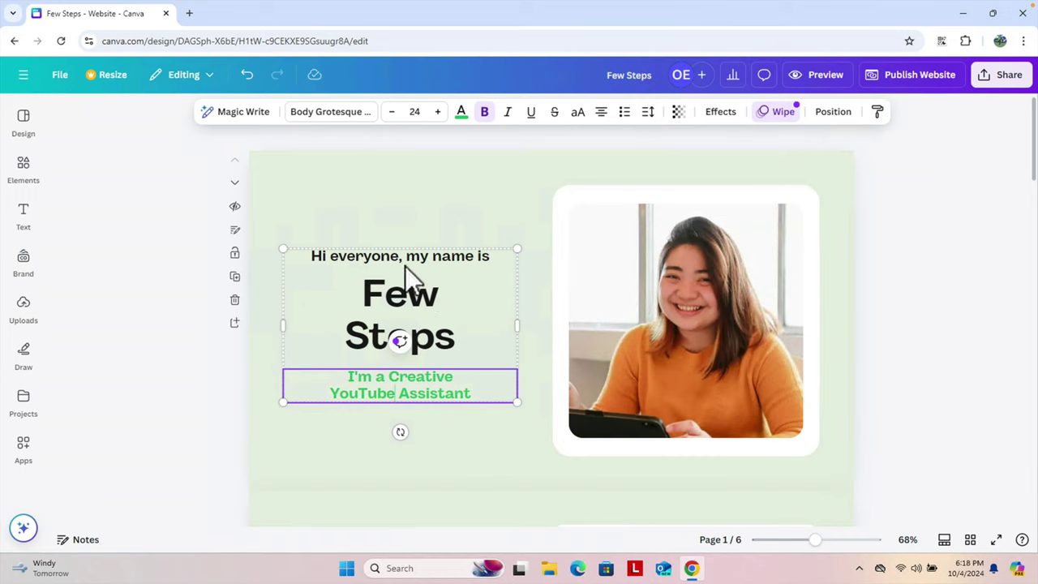
pyautogui.click(403, 445)
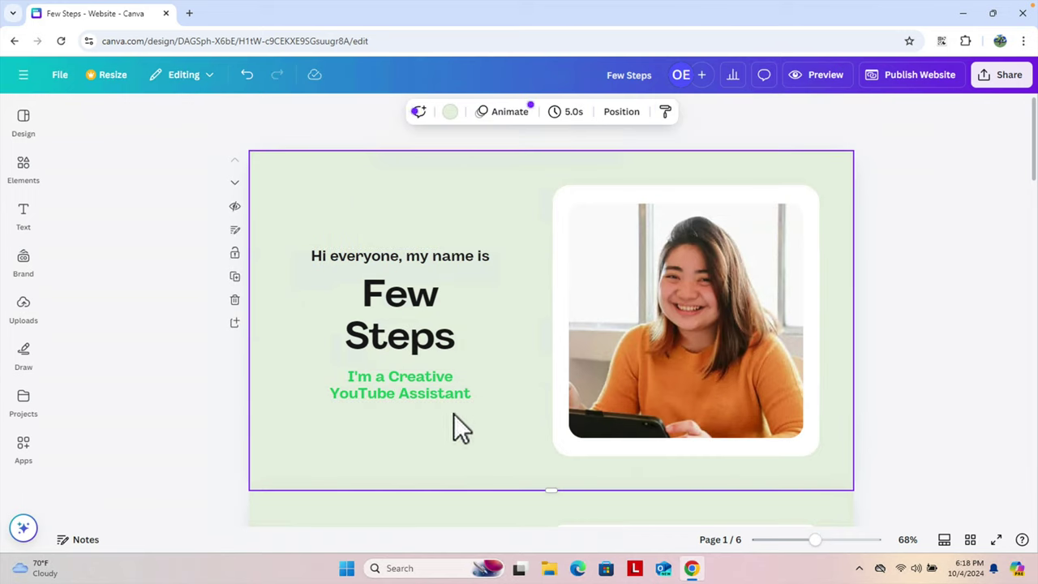
# Delete the portrait photo from its frame on the first page and open the elements library.
pyautogui.click(726, 312)
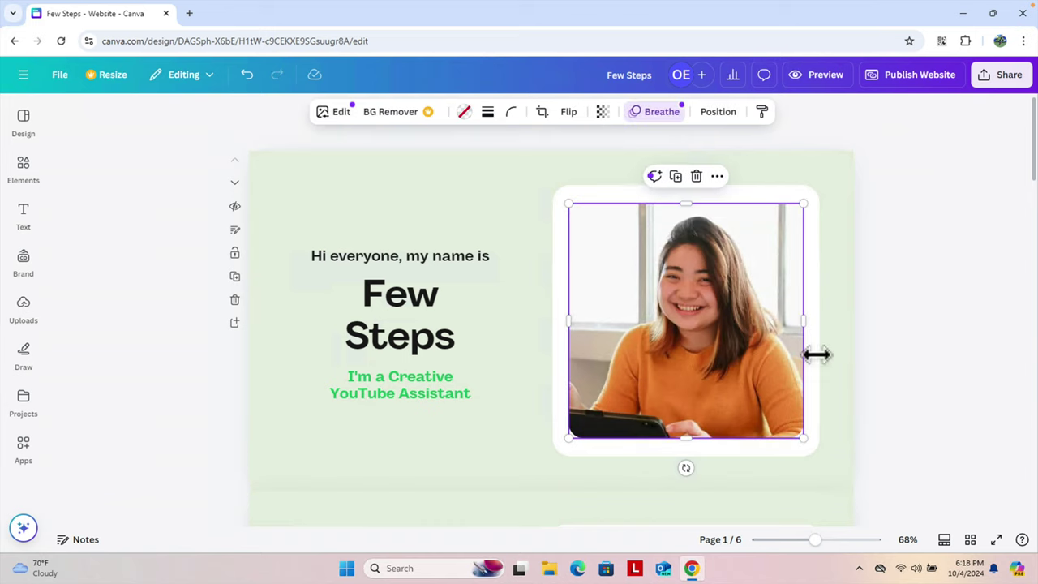
pyautogui.press('Delete')
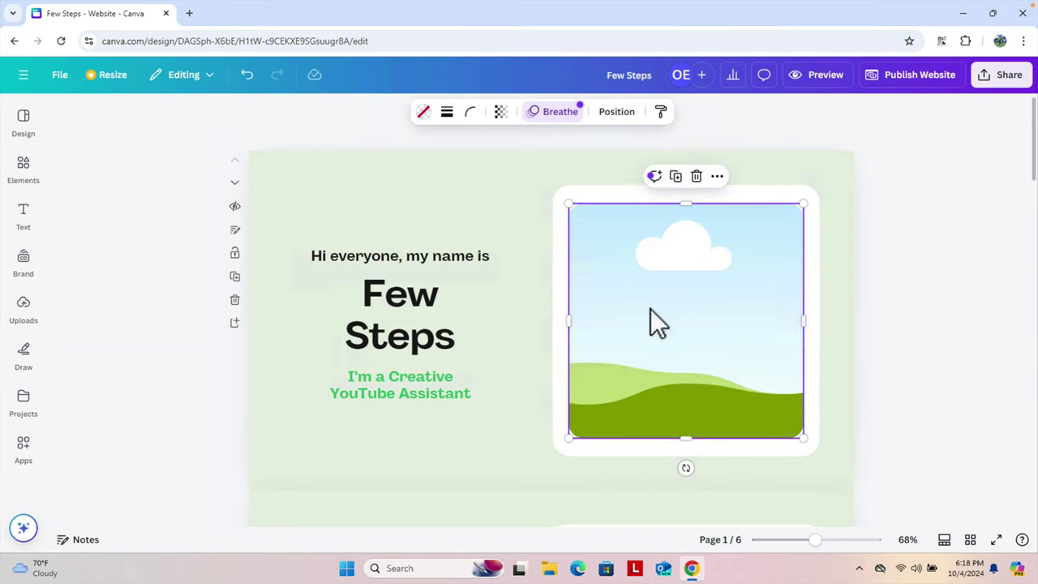
pyautogui.click(24, 212)
pyautogui.click(24, 171)
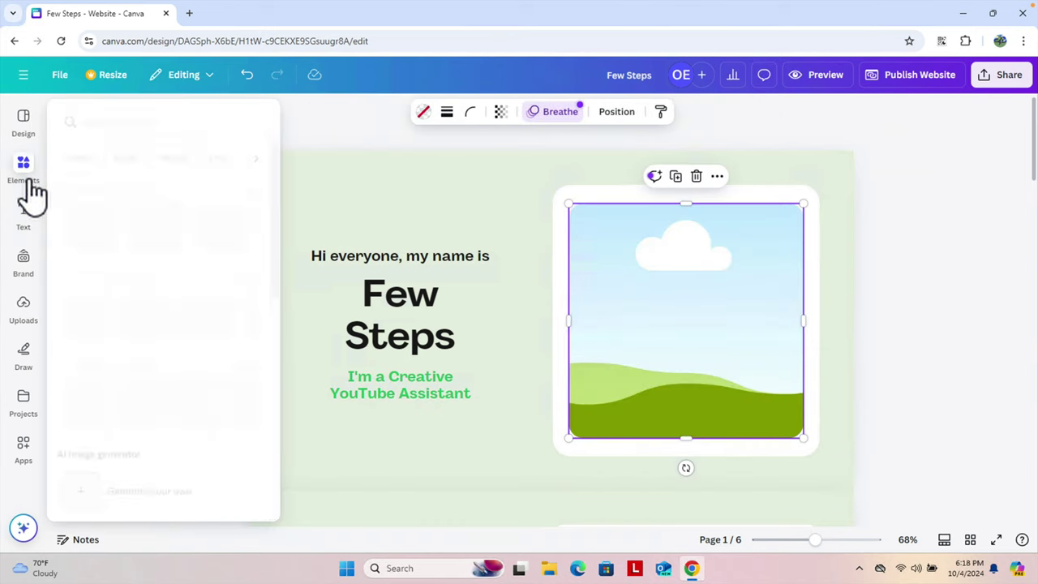
pyautogui.click(25, 170)
pyautogui.click(24, 170)
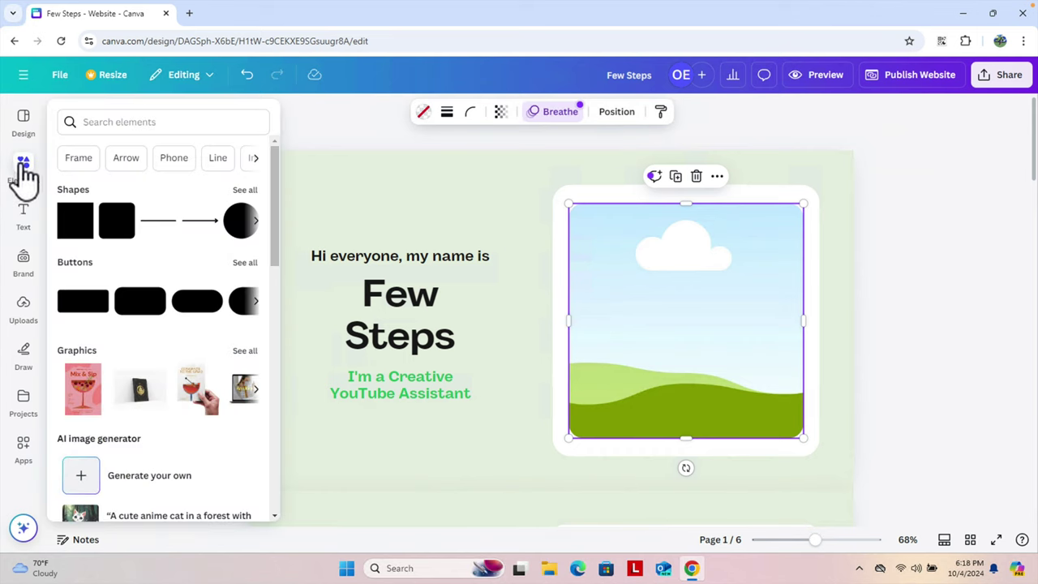
# Search the elements library for "few steps".
pyautogui.click(203, 116)
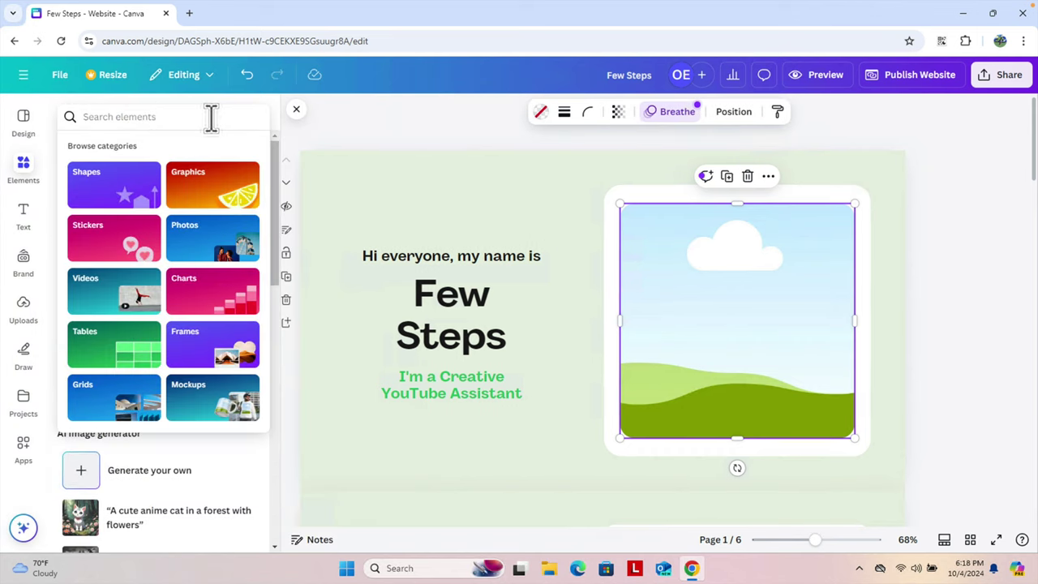
pyautogui.write('fews')
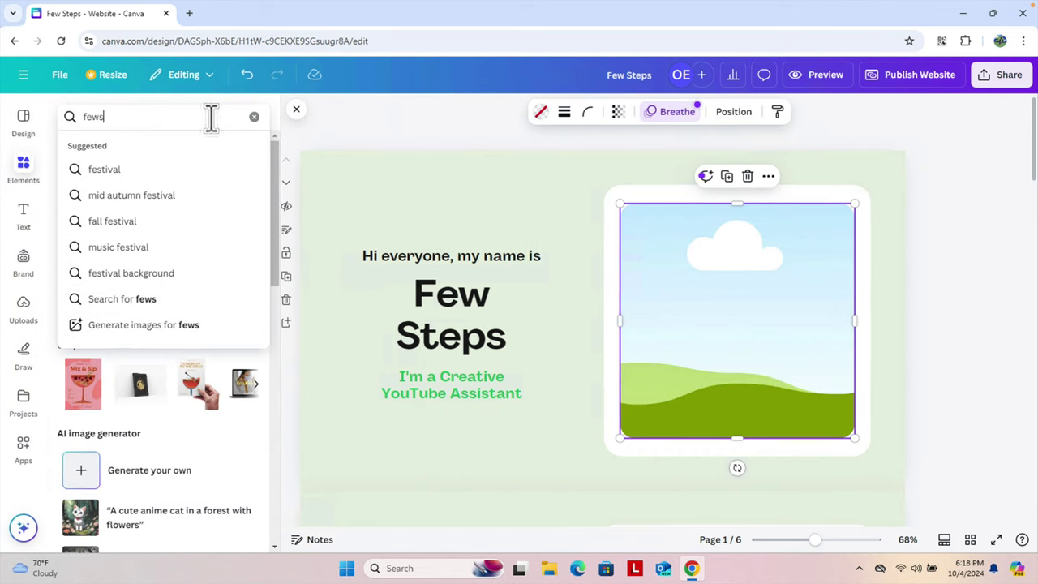
pyautogui.write('teps')
pyautogui.press('Return')
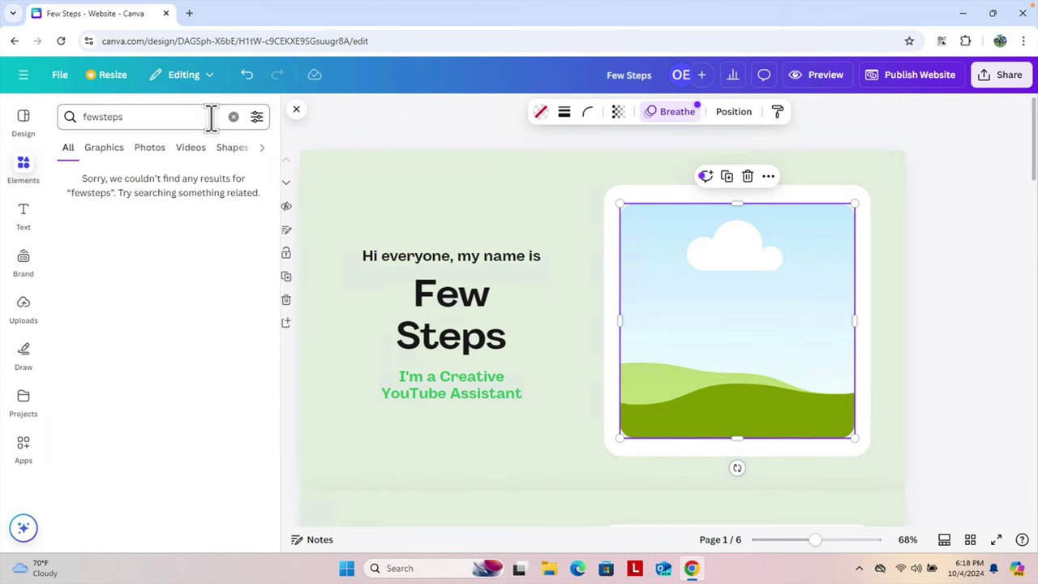
pyautogui.click(100, 116)
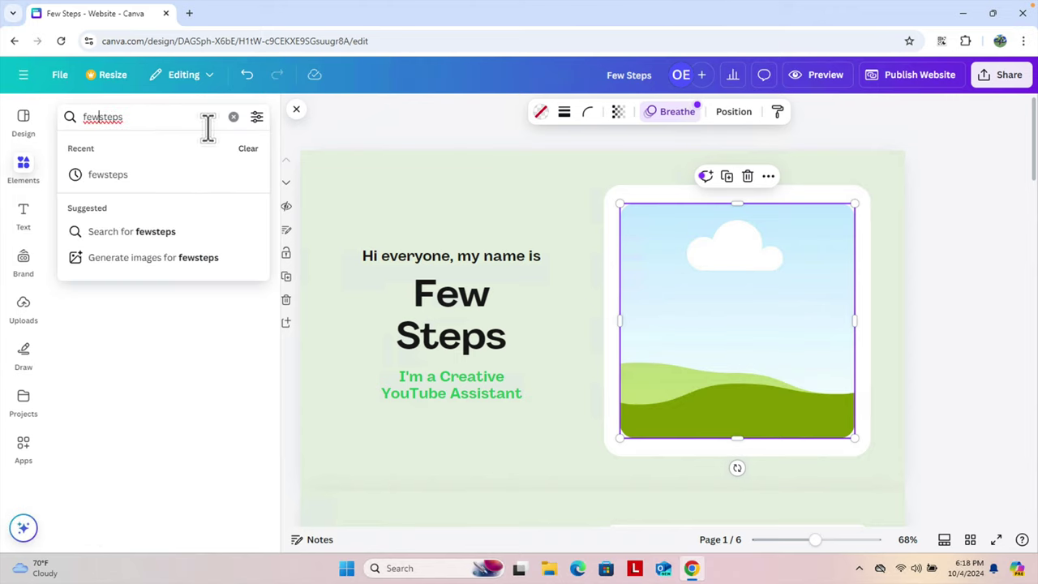
pyautogui.press('Return')
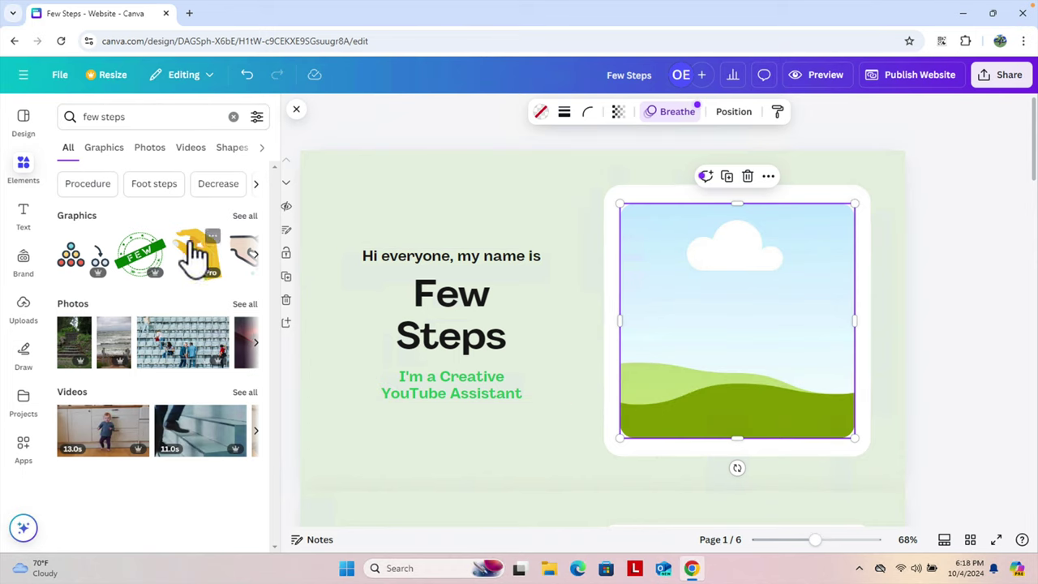
# Add the green round FEW stamp graphic to the first page and resize it to fill the white card where the photo was.
pyautogui.click(130, 261)
pyautogui.moveTo(674, 360); pyautogui.dragTo(695, 347)
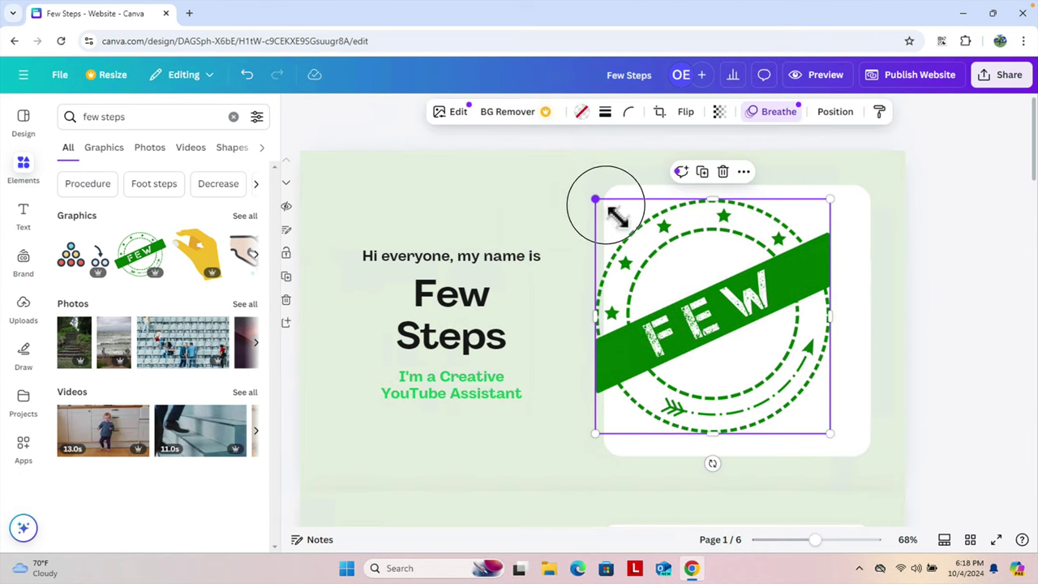
pyautogui.moveTo(612, 209)
pyautogui.mouseDown()
pyautogui.moveTo(718, 325)
pyautogui.moveTo(719, 304)
pyautogui.moveTo(621, 204)
pyautogui.mouseUp()
pyautogui.moveTo(683, 280); pyautogui.dragTo(745, 342)
pyautogui.moveTo(685, 267); pyautogui.dragTo(621, 213)
pyautogui.moveTo(746, 315)
pyautogui.mouseDown()
pyautogui.moveTo(741, 305)
pyautogui.moveTo(745, 312)
pyautogui.mouseUp()
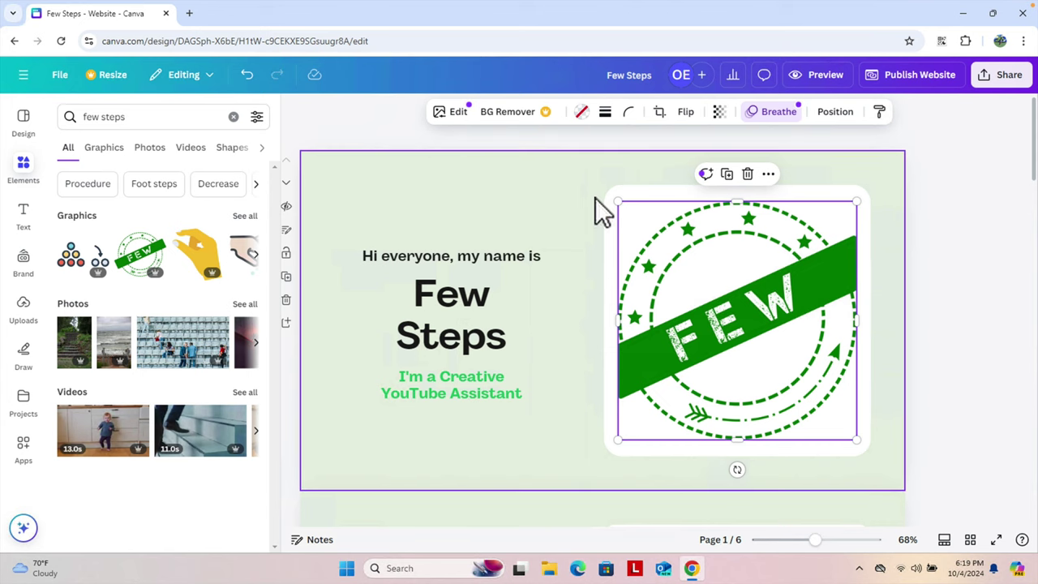
pyautogui.click(544, 447)
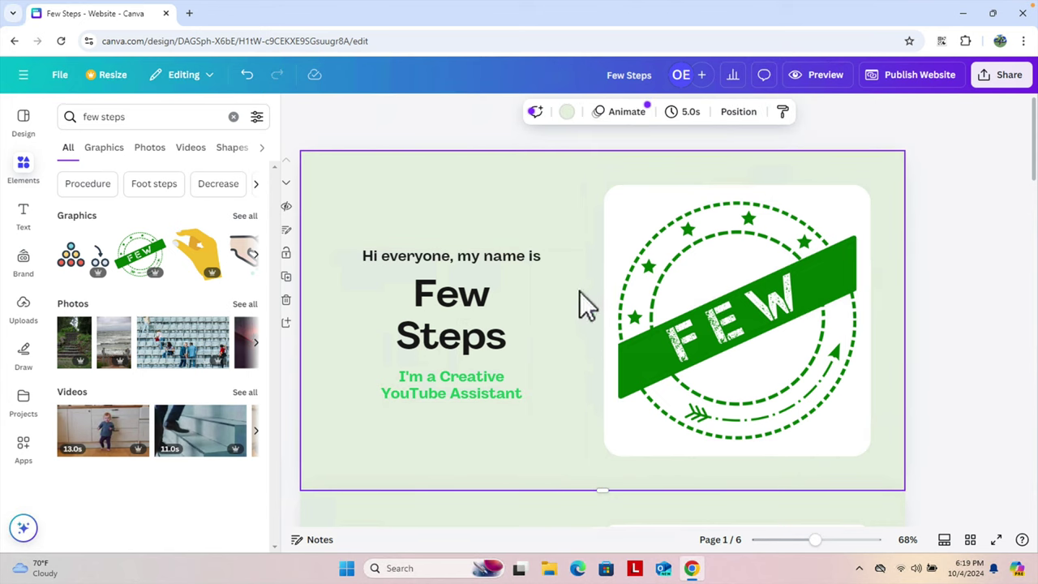
# Examine the text blocks on the second page and the default text styles available for new text.
pyautogui.moveTo(1034, 174); pyautogui.dragTo(1033, 237)
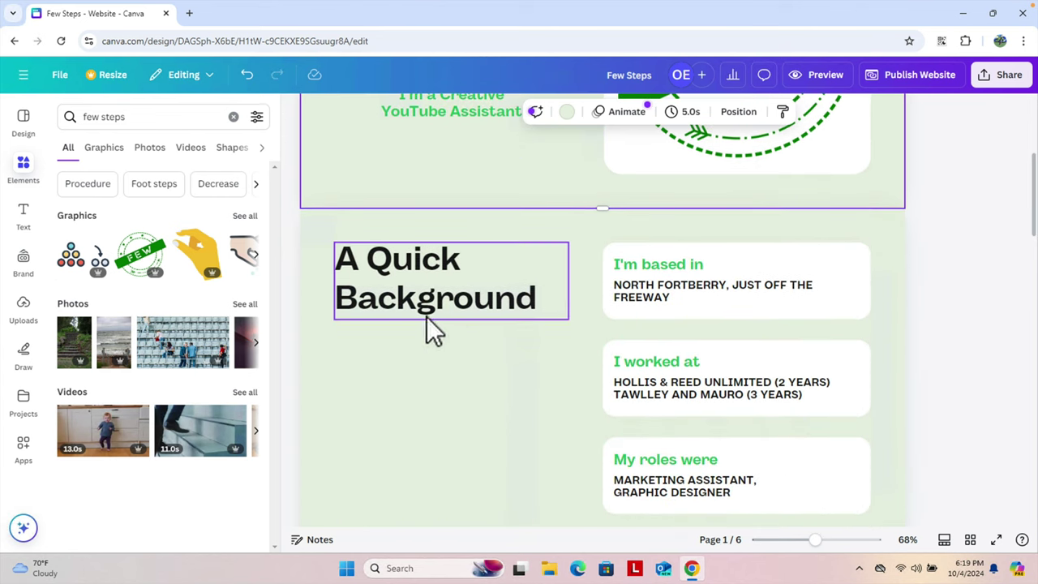
pyautogui.click(667, 287)
pyautogui.click(629, 271)
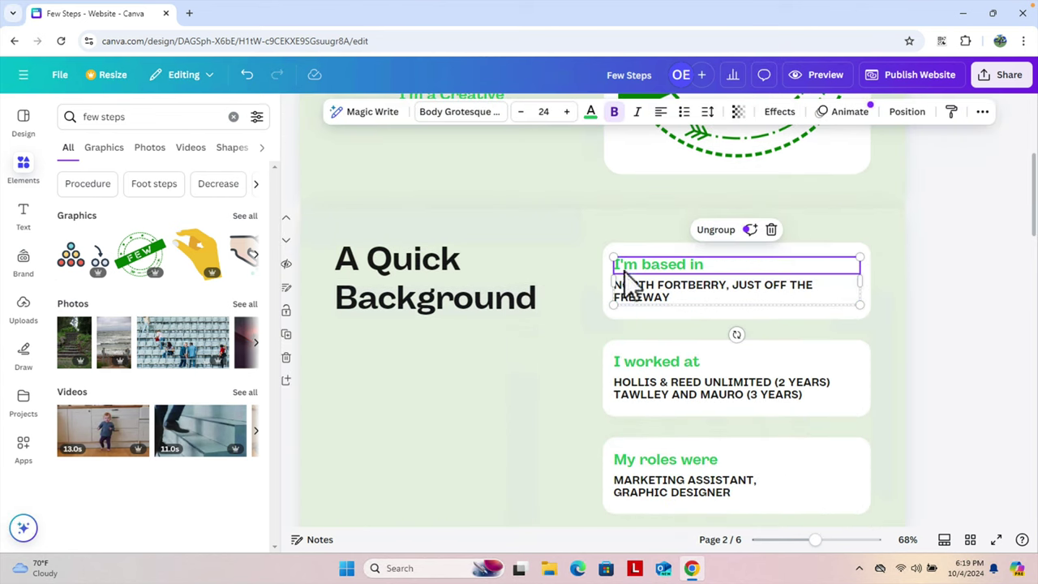
pyautogui.click(348, 301)
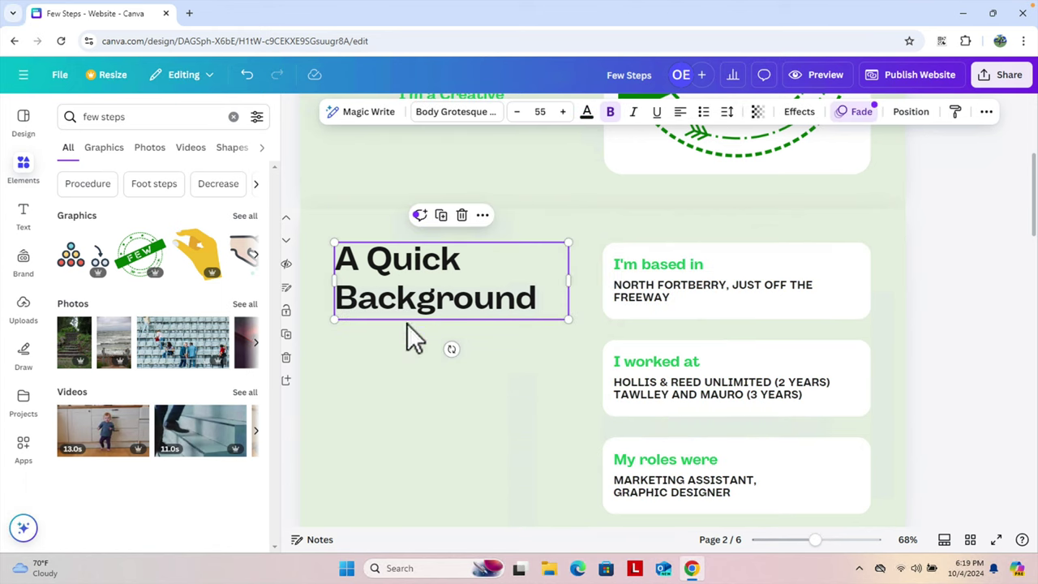
pyautogui.click(24, 217)
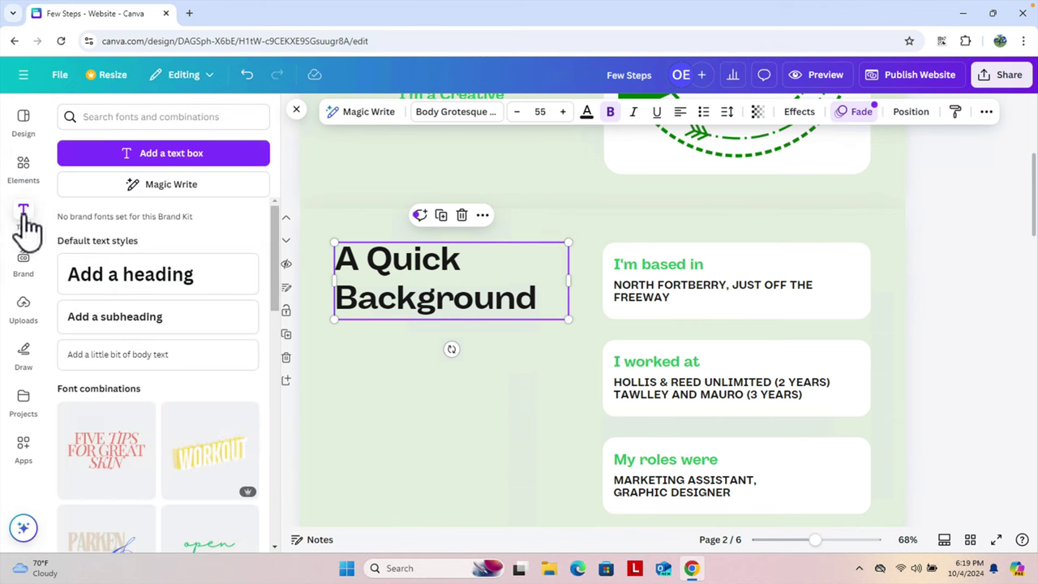
pyautogui.click(480, 387)
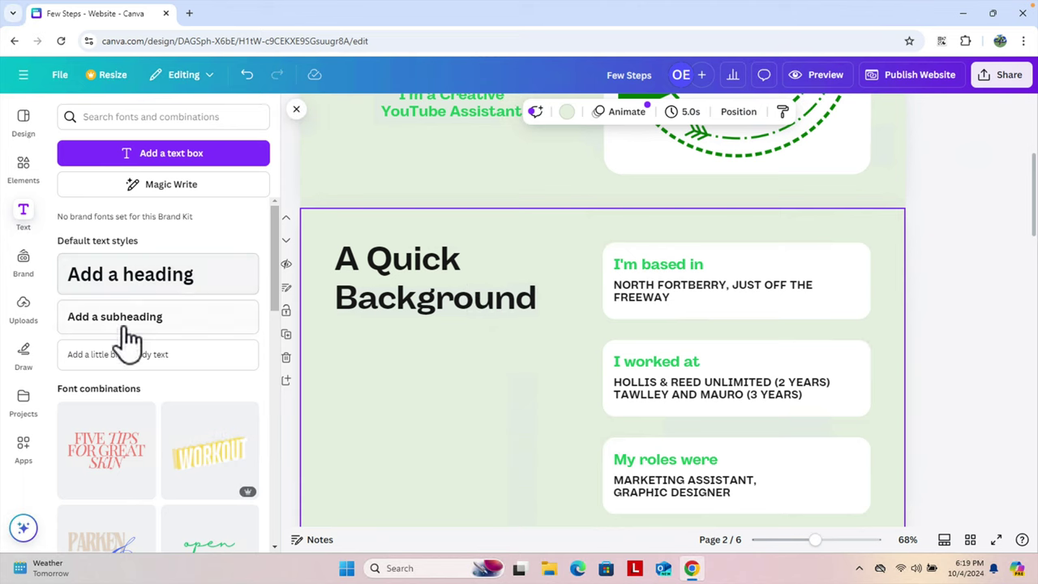
# Change the font of the "A Quick Background" heading on the second page to Heading Now 71-78.
pyautogui.click(390, 265)
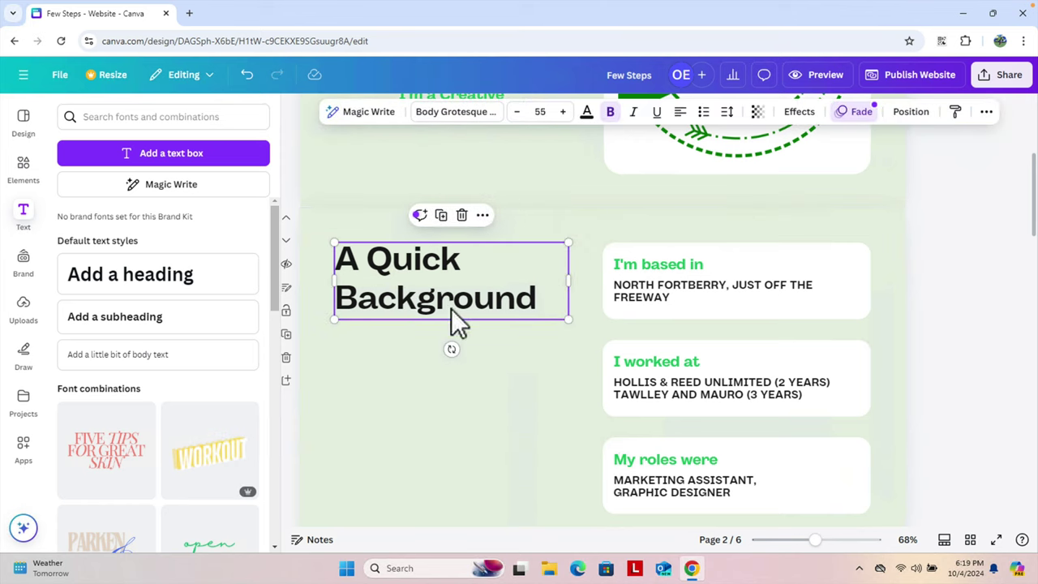
pyautogui.doubleClick(346, 258)
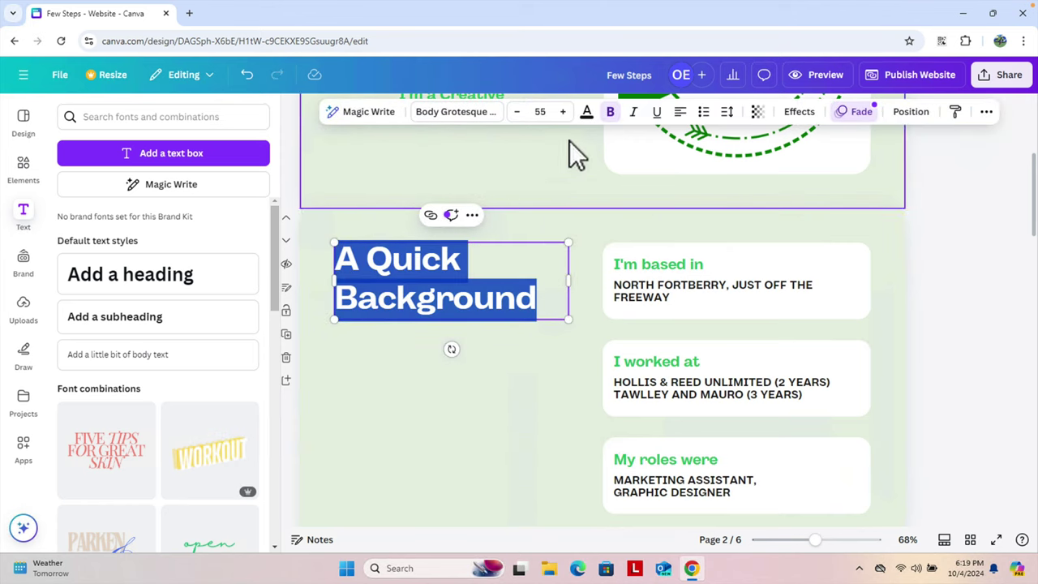
pyautogui.click(458, 118)
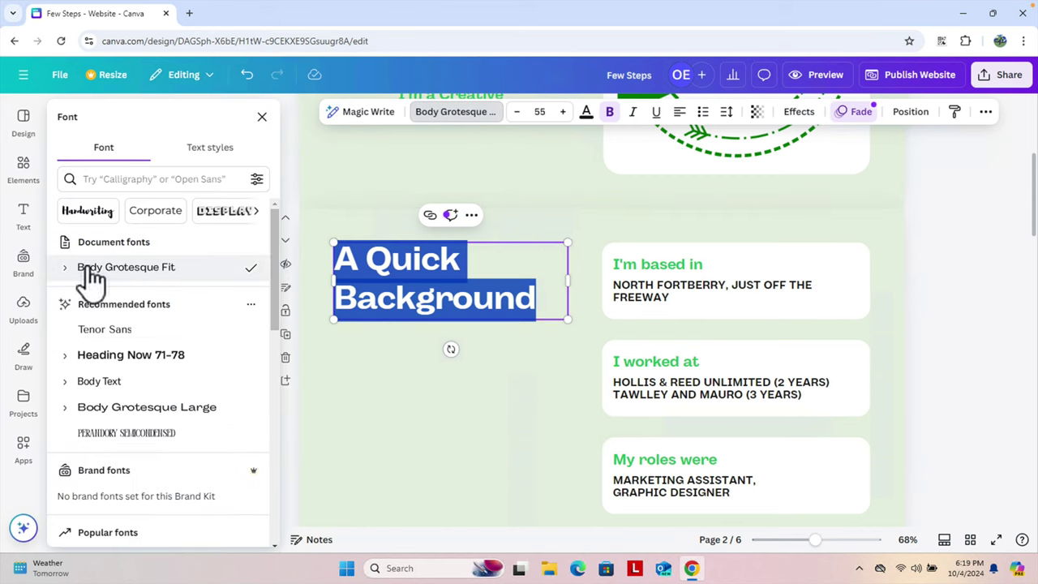
pyautogui.scroll(-1, 272, 284)
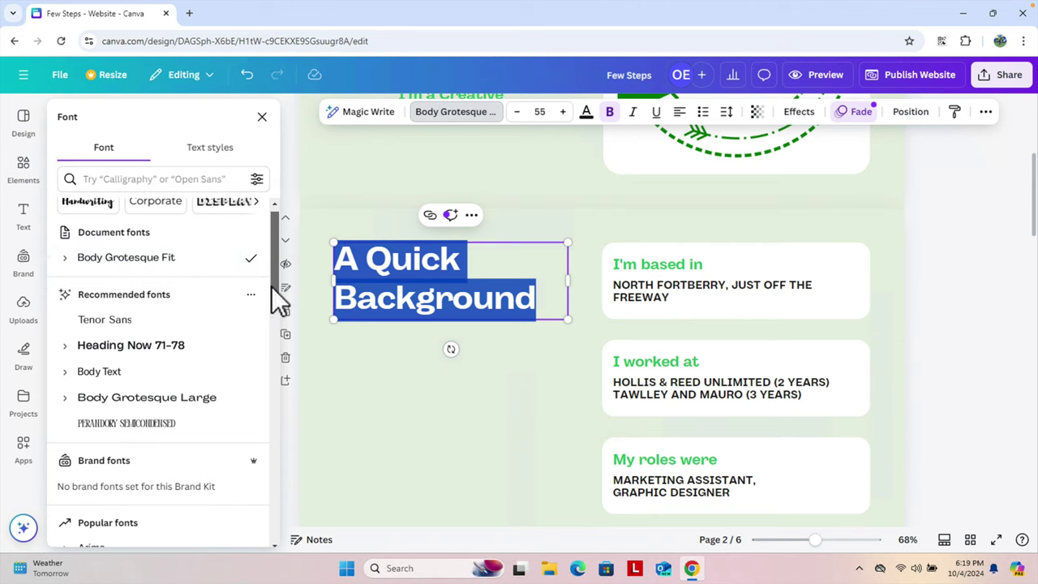
pyautogui.scroll(-2, 276, 300)
pyautogui.click(130, 318)
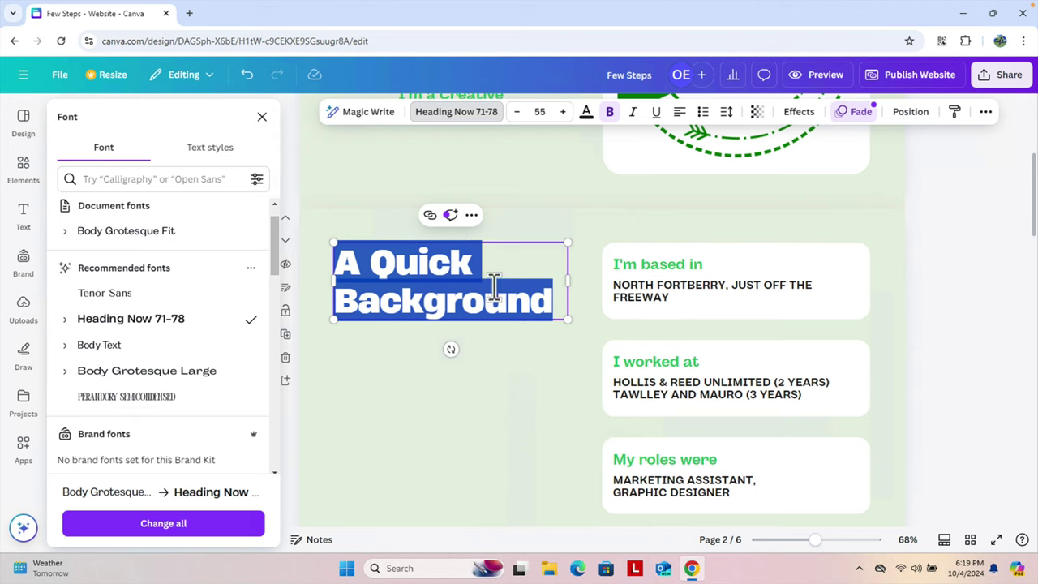
# Color the "A Quick Background" heading with the dark green photo color taken from the FEW stamp.
pyautogui.click(512, 275)
pyautogui.moveTo(558, 306); pyautogui.dragTo(341, 278)
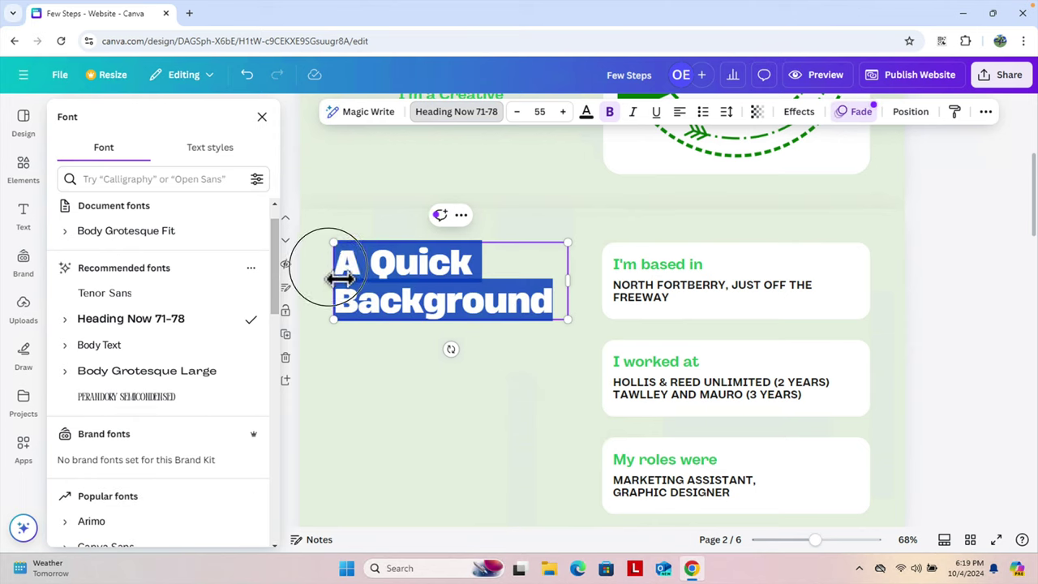
pyautogui.click(586, 114)
pyautogui.scroll(-2, 262, 439)
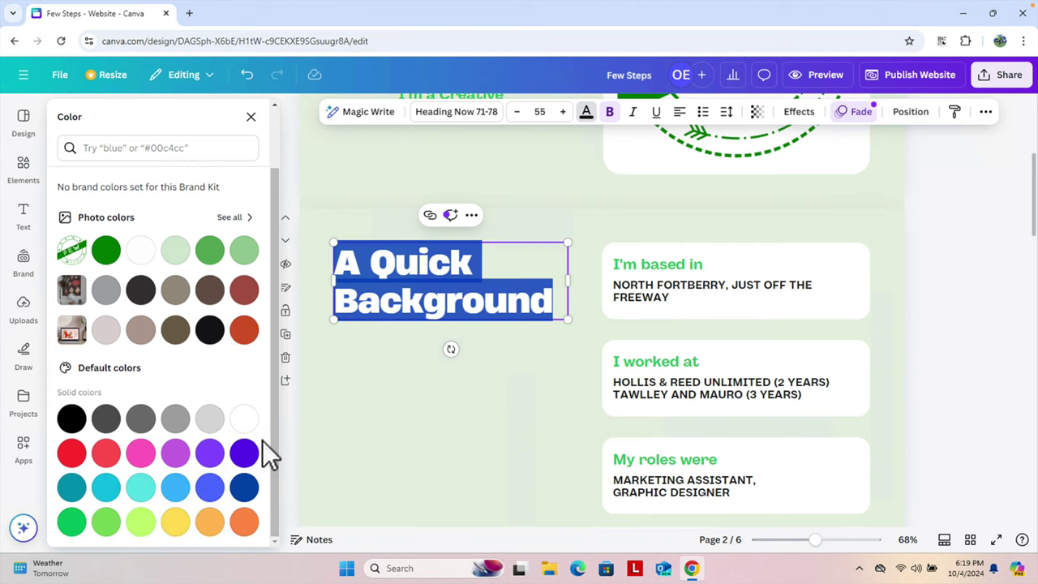
pyautogui.click(105, 251)
pyautogui.scroll(2, 115, 278)
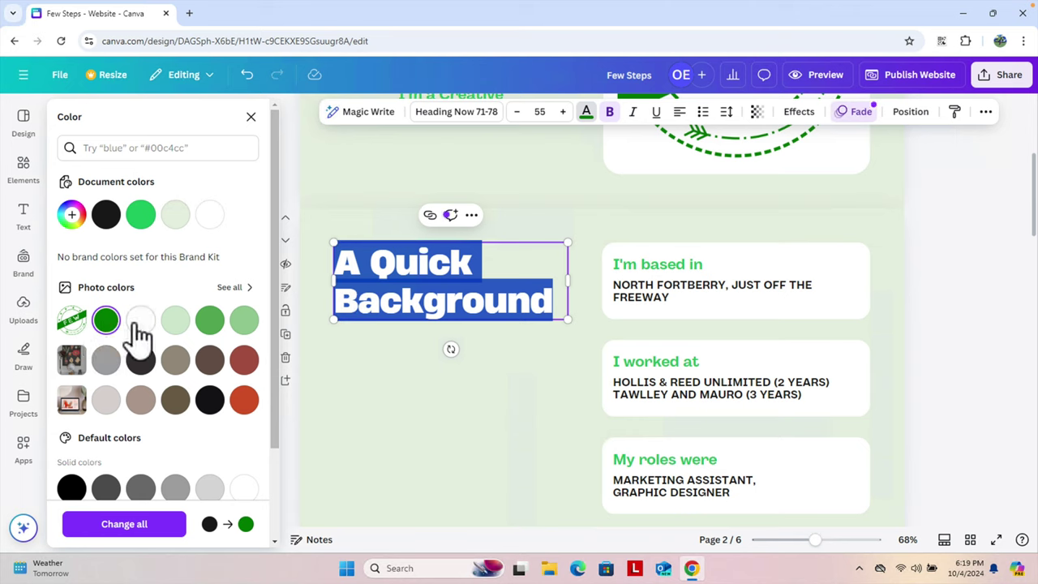
# Recolor the "A Quick Background" heading with the custom green #097D09.
pyautogui.click(519, 266)
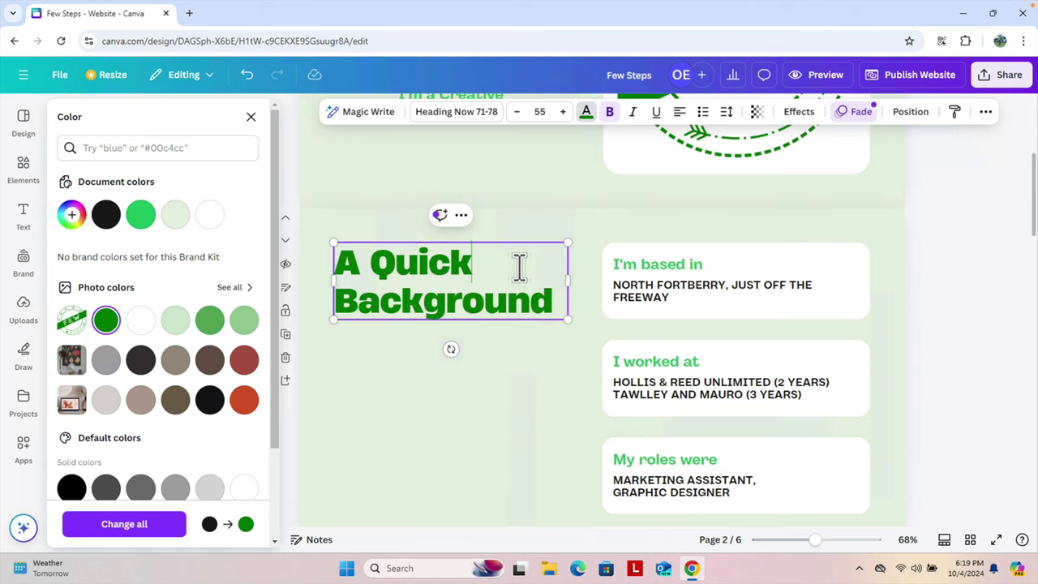
pyautogui.tripleClick(493, 292)
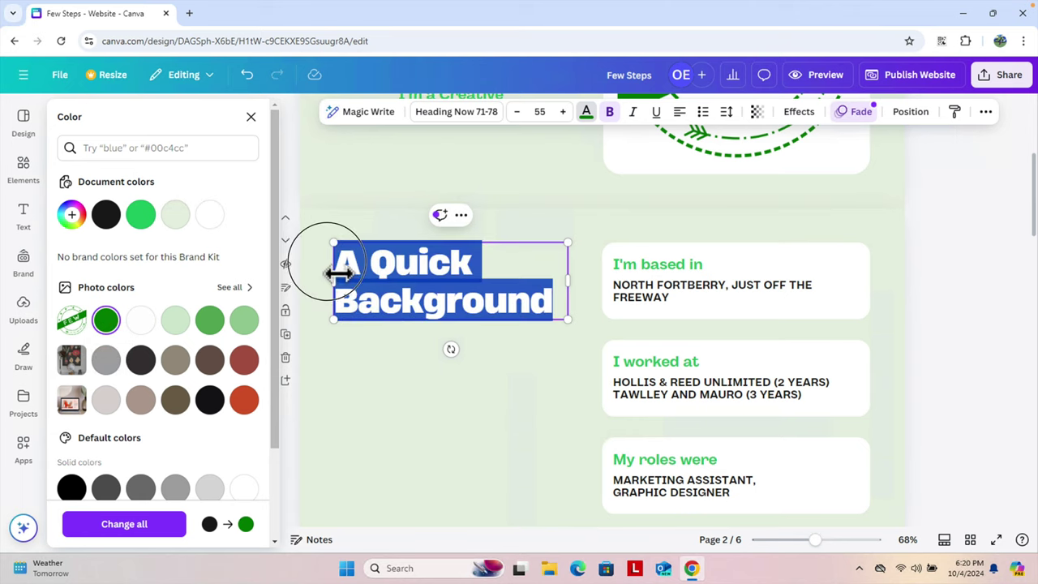
pyautogui.click(72, 218)
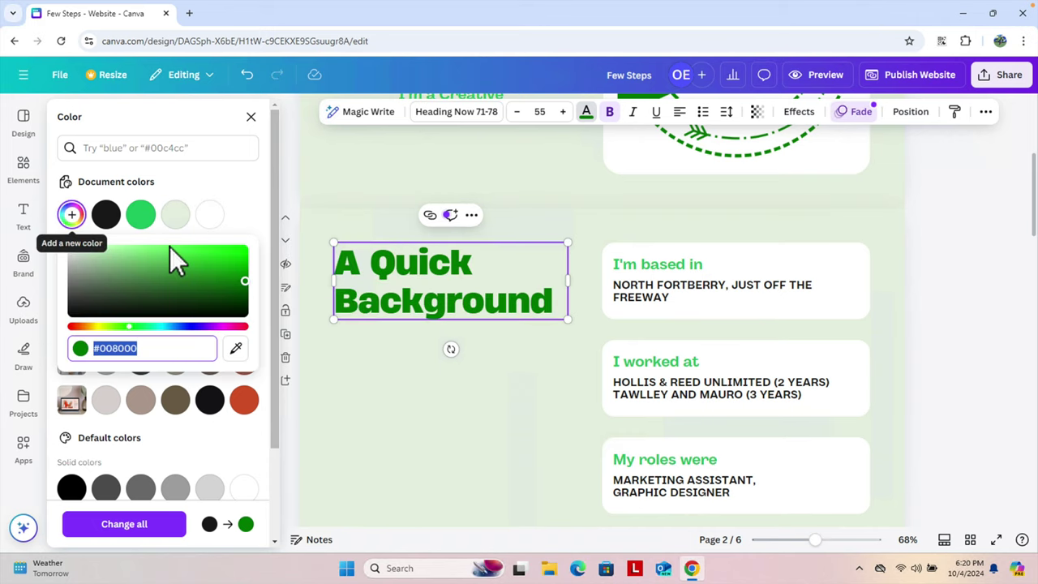
pyautogui.click(240, 284)
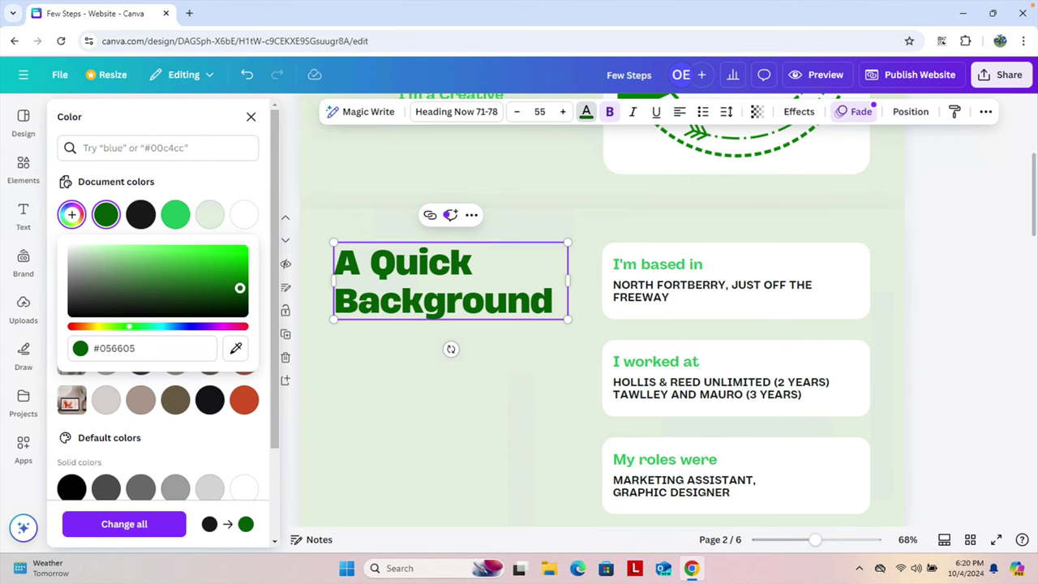
pyautogui.click(553, 381)
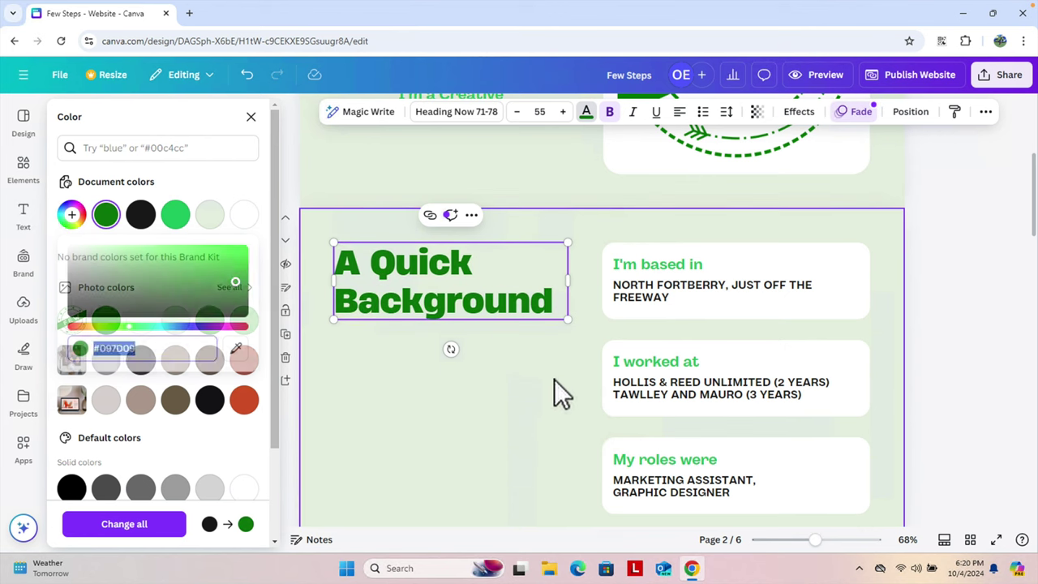
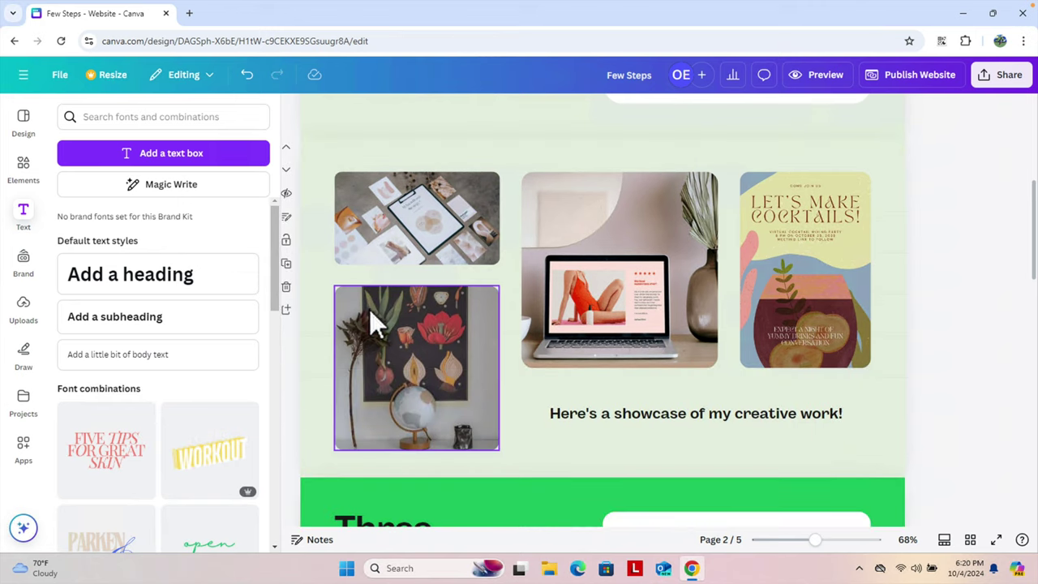
# Undo the deletion of the "A Quick Background" page.
pyautogui.scroll(2, 466, 312)
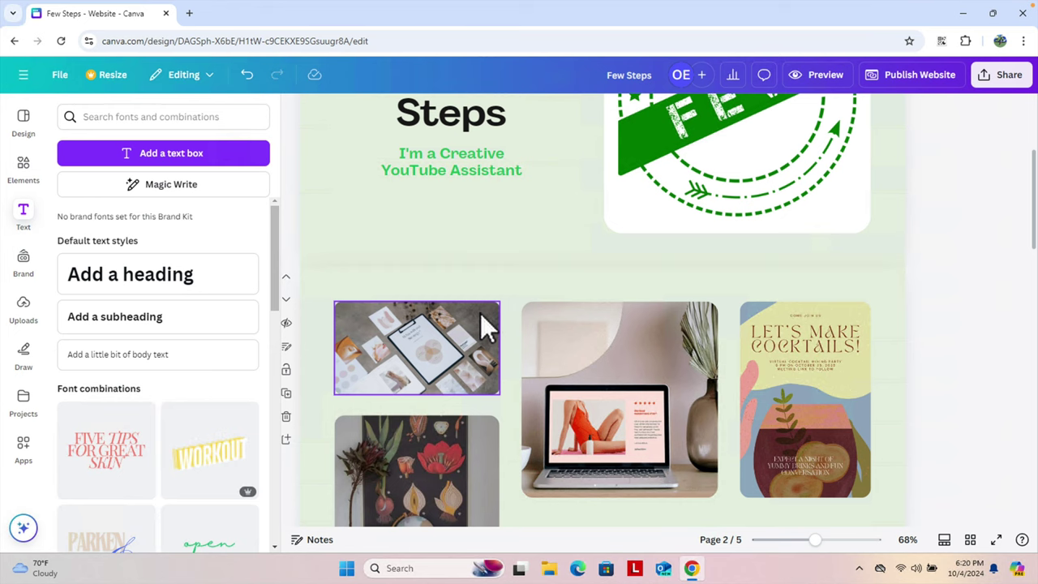
pyautogui.hotkey('ctrl', 'z')
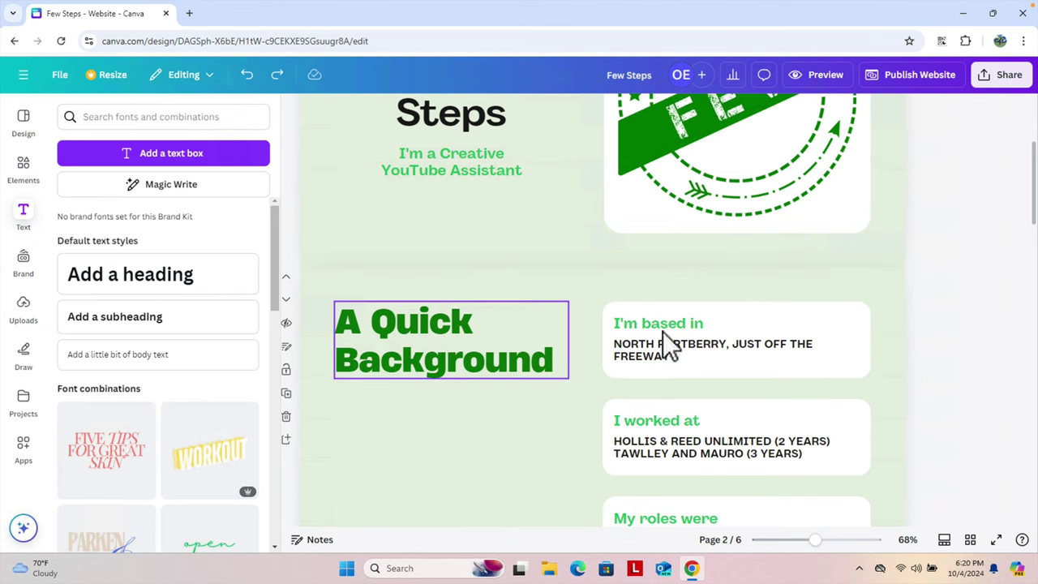
# Add a blank page directly after the "A Quick Background" page.
pyautogui.scroll(-3, 642, 355)
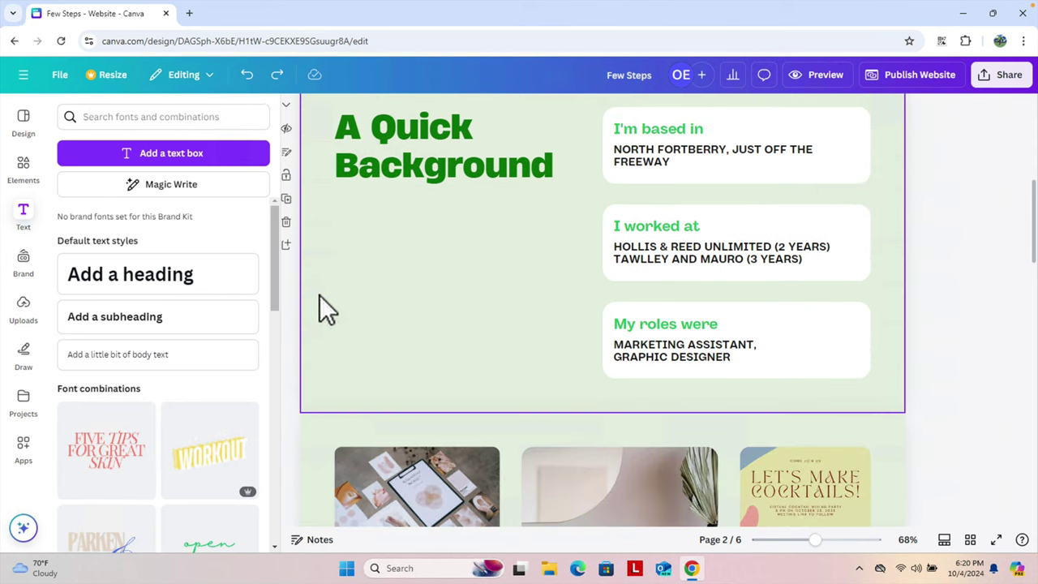
pyautogui.click(456, 346)
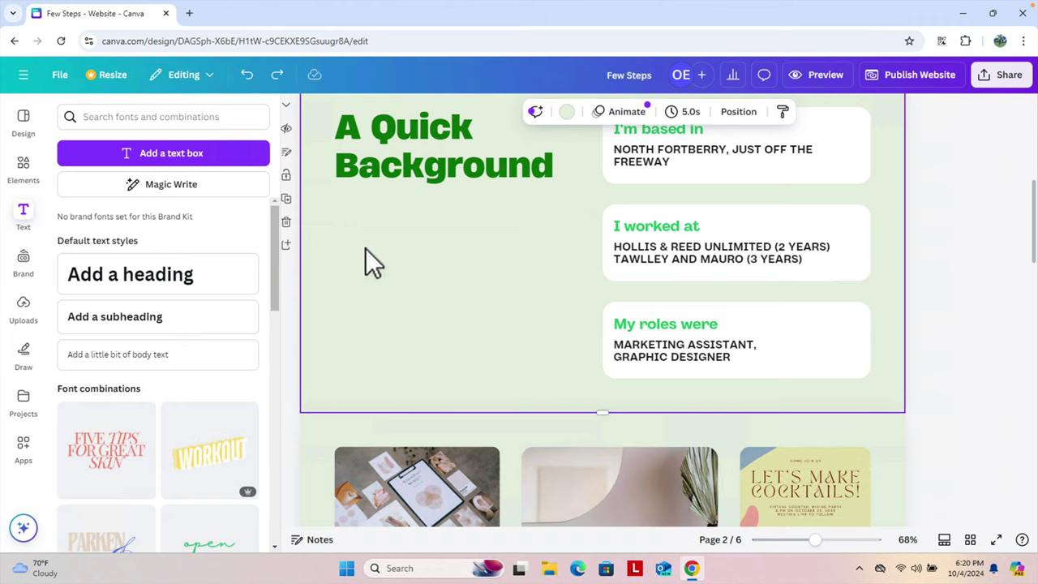
pyautogui.click(286, 245)
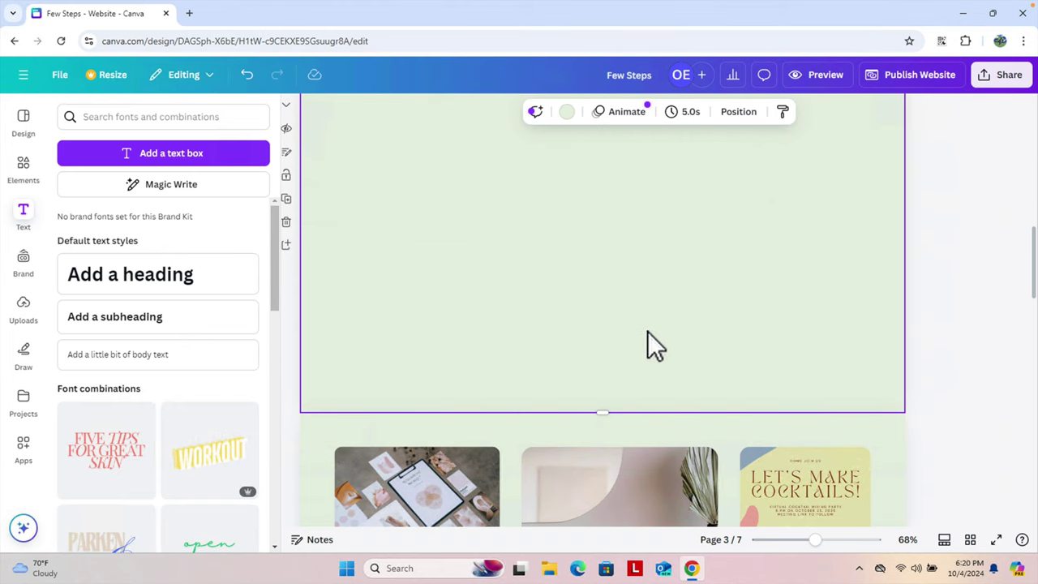
pyautogui.scroll(2, 549, 335)
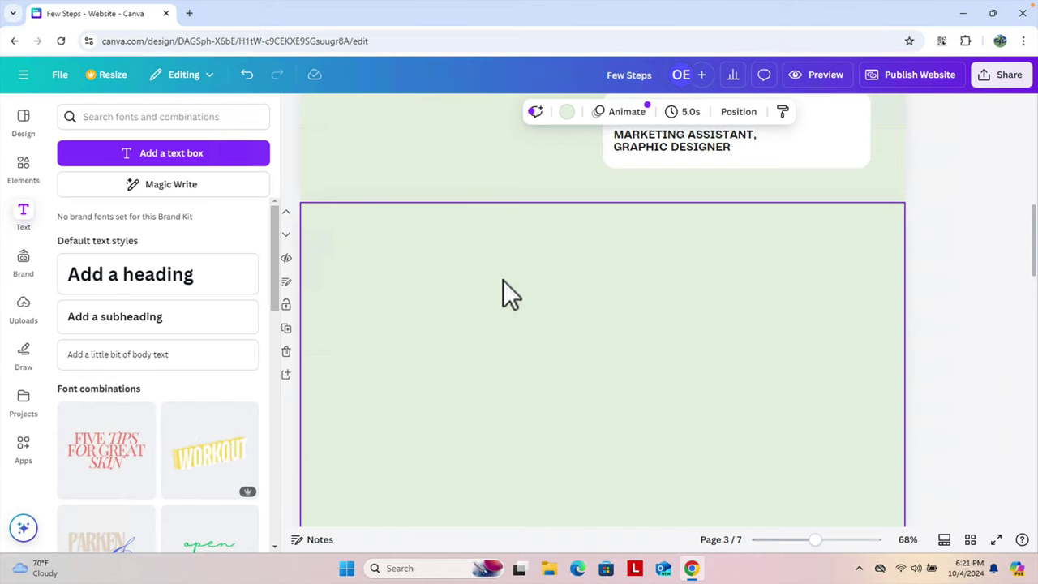
# Search the elements for "videos" and add the 15-second clip of two people with a laptop to the blank page.
pyautogui.click(32, 180)
pyautogui.click(132, 119)
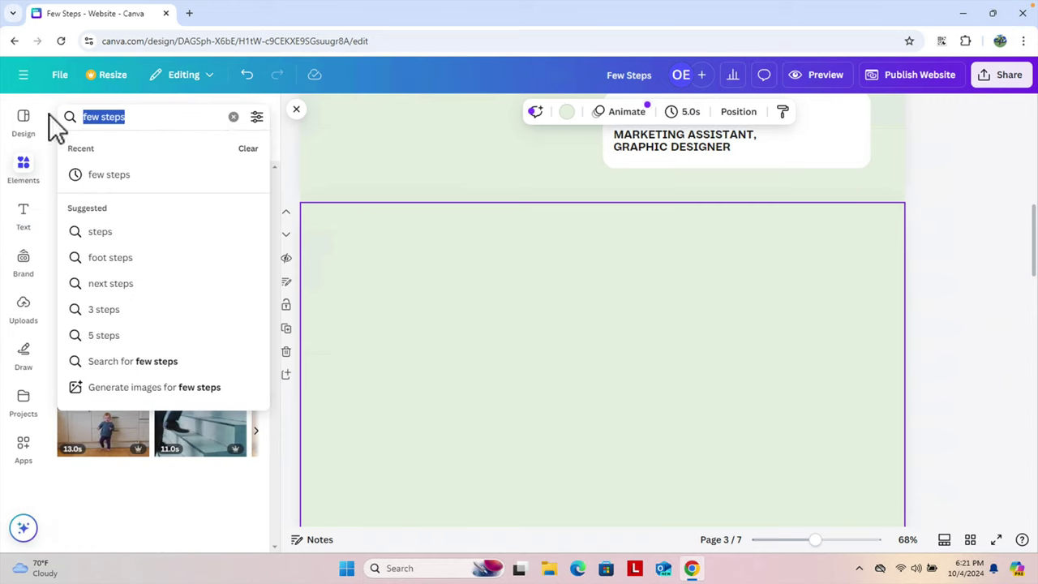
pyautogui.write('videos')
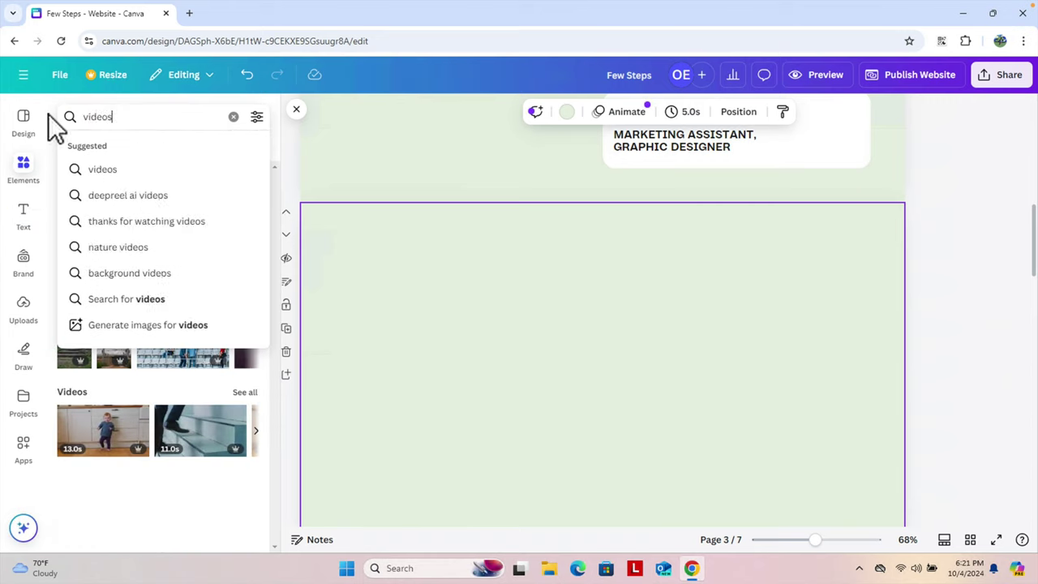
pyautogui.press('Return')
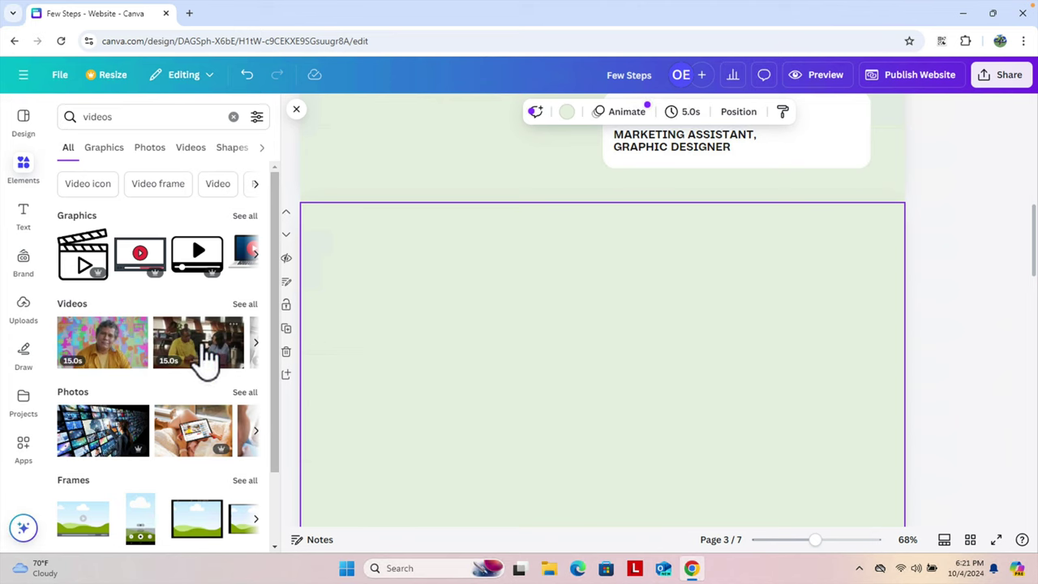
pyautogui.click(234, 360)
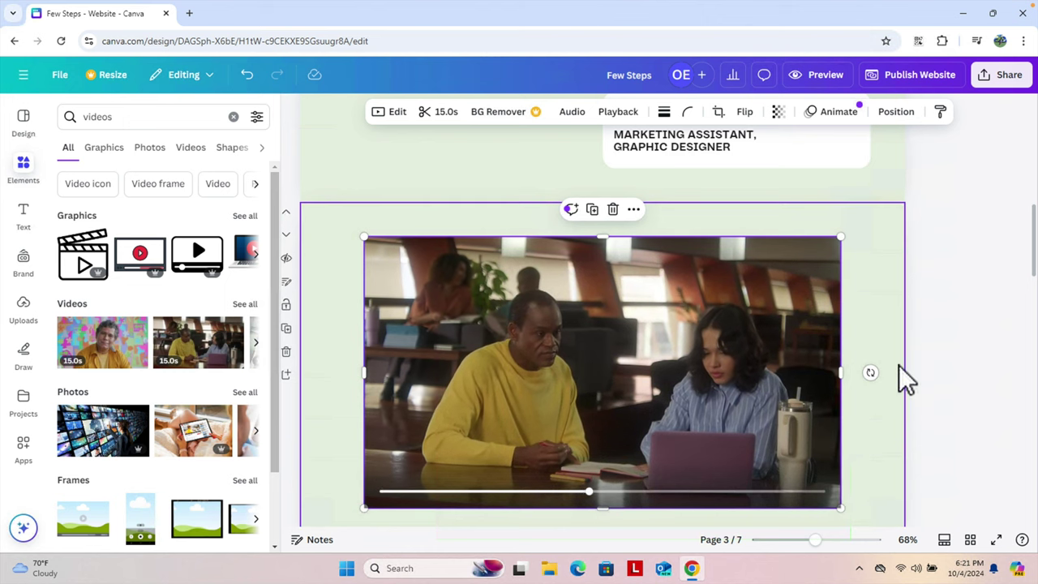
# Delete the video clip and remove the blank third page from the website.
pyautogui.scroll(-2, 517, 324)
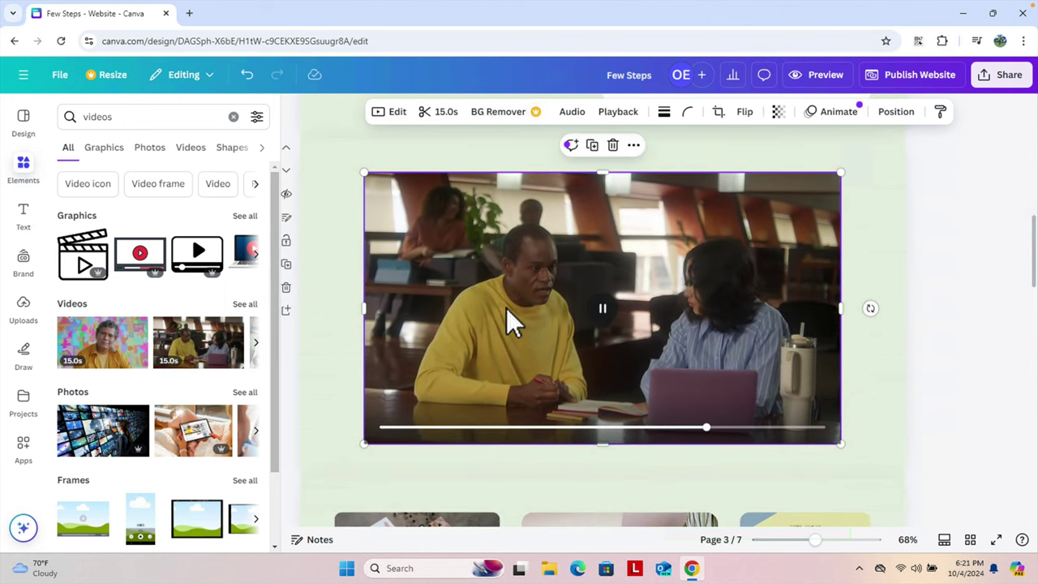
pyautogui.press('space')
pyautogui.press('Delete')
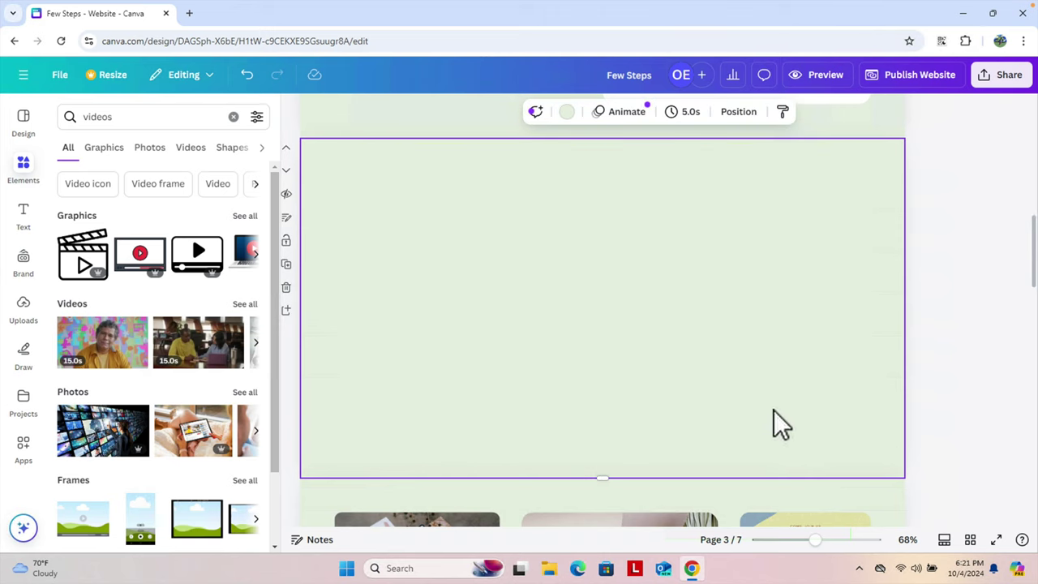
pyautogui.click(287, 289)
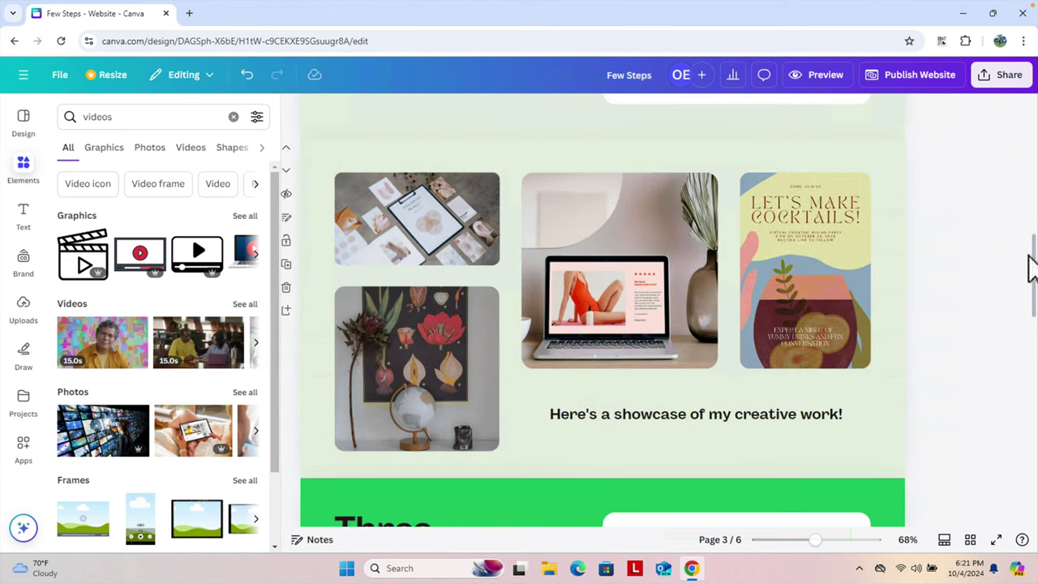
# Search the elements for "my goal", add the red target graphic with the arrow to the "Things I Love" page and shrink it to about half size.
pyautogui.moveTo(1034, 267); pyautogui.dragTo(1033, 443)
pyautogui.scroll(3, 727, 362)
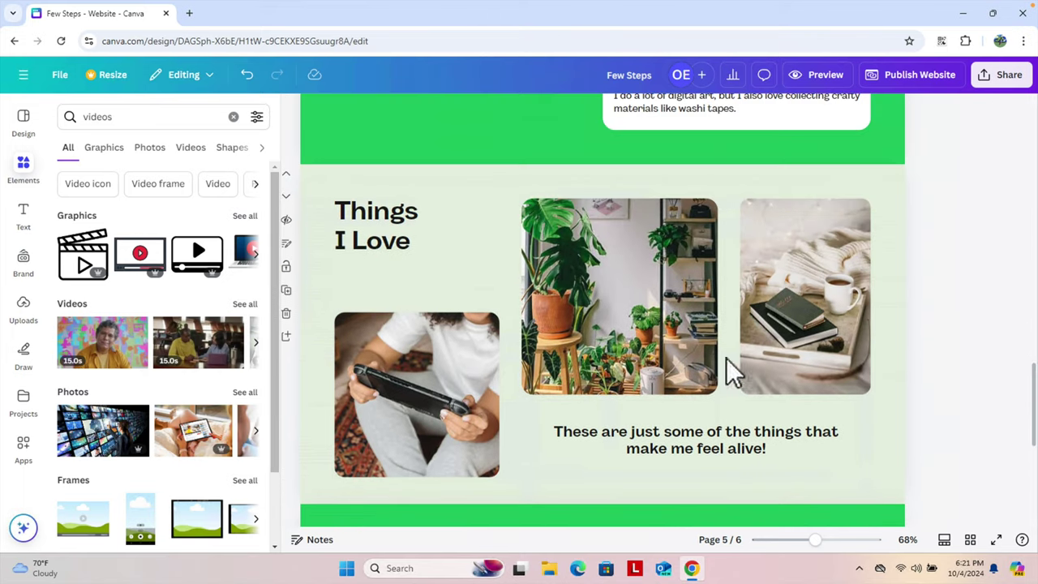
pyautogui.click(648, 319)
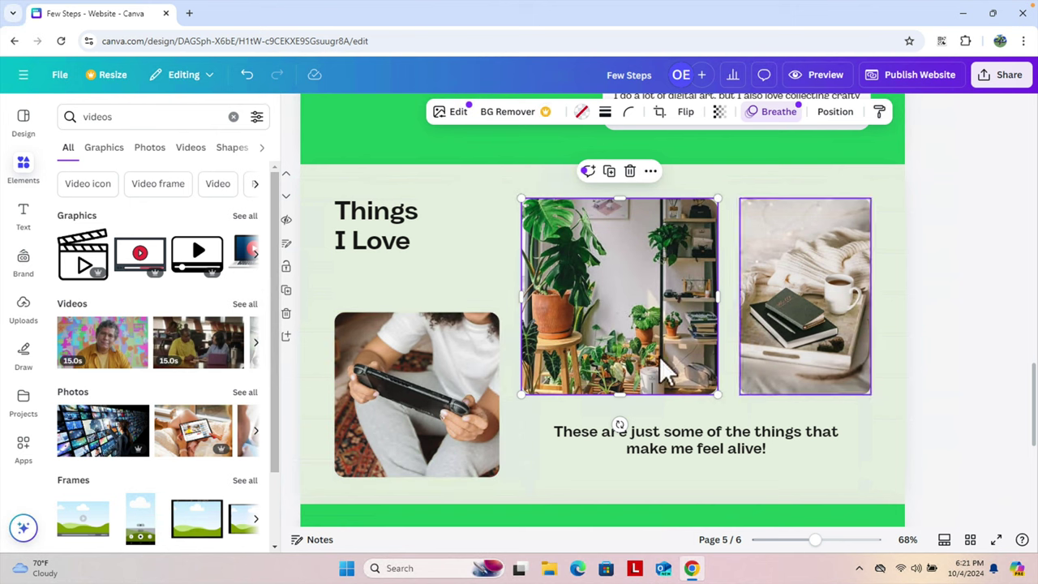
pyautogui.moveTo(131, 116); pyautogui.dragTo(63, 116)
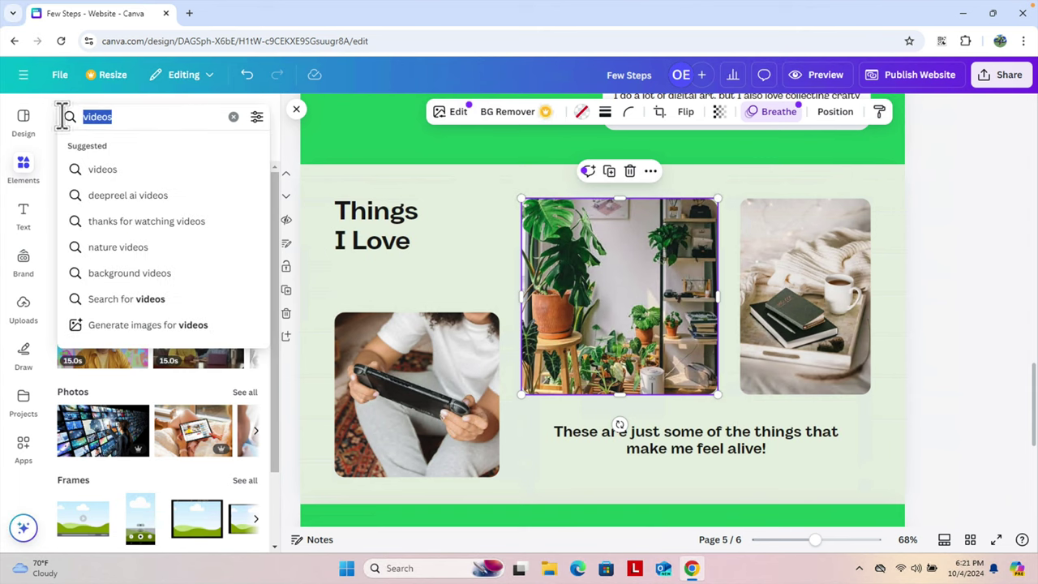
pyautogui.write('my goal')
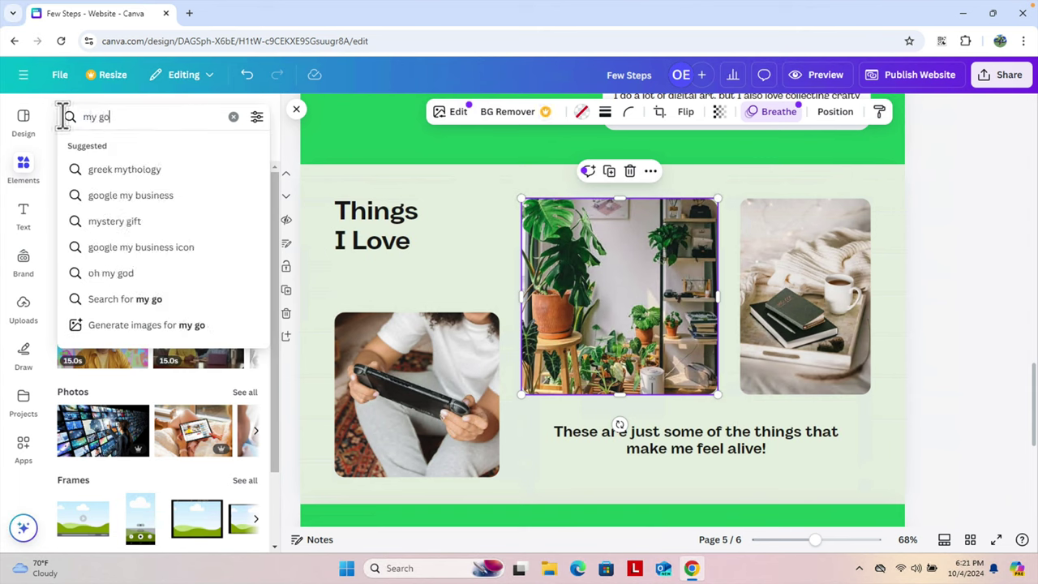
pyautogui.press('Return')
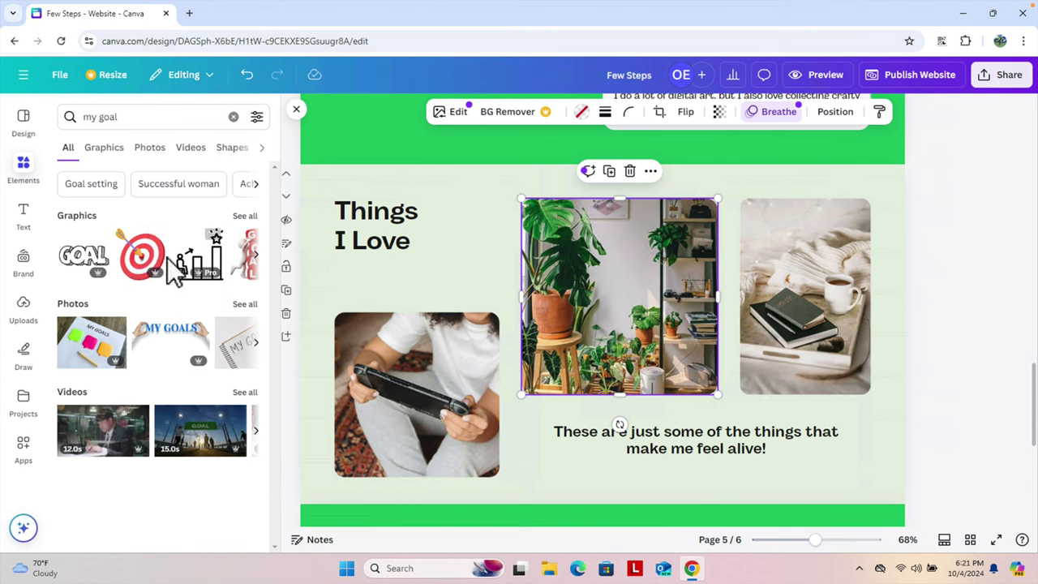
pyautogui.click(143, 260)
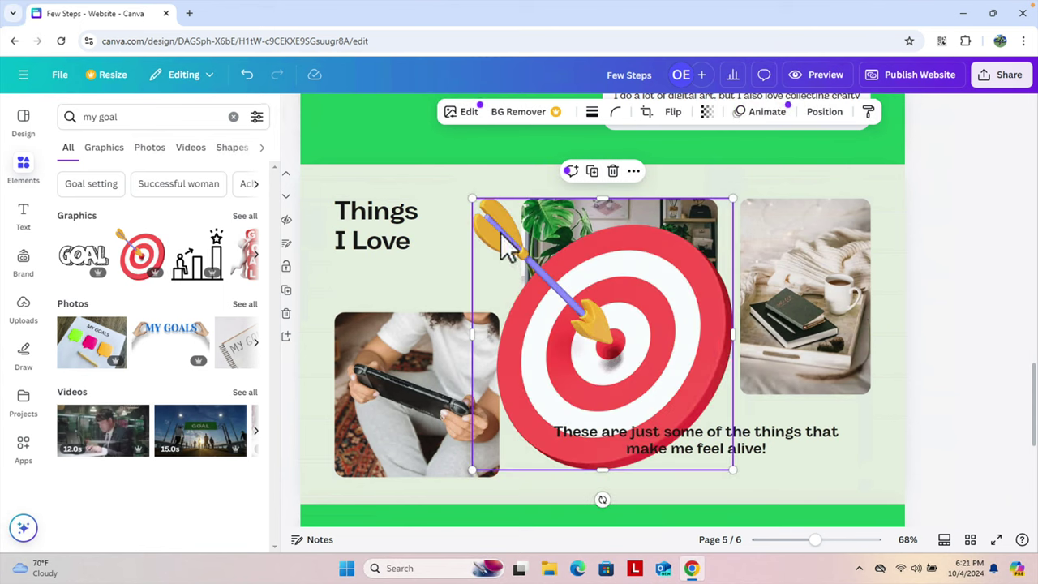
pyautogui.moveTo(472, 197); pyautogui.dragTo(614, 352)
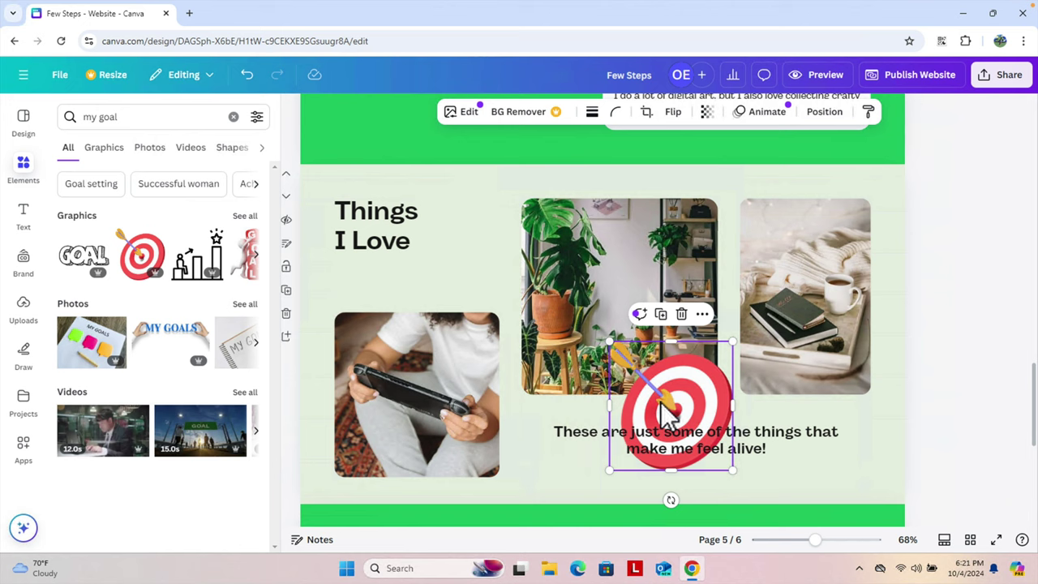
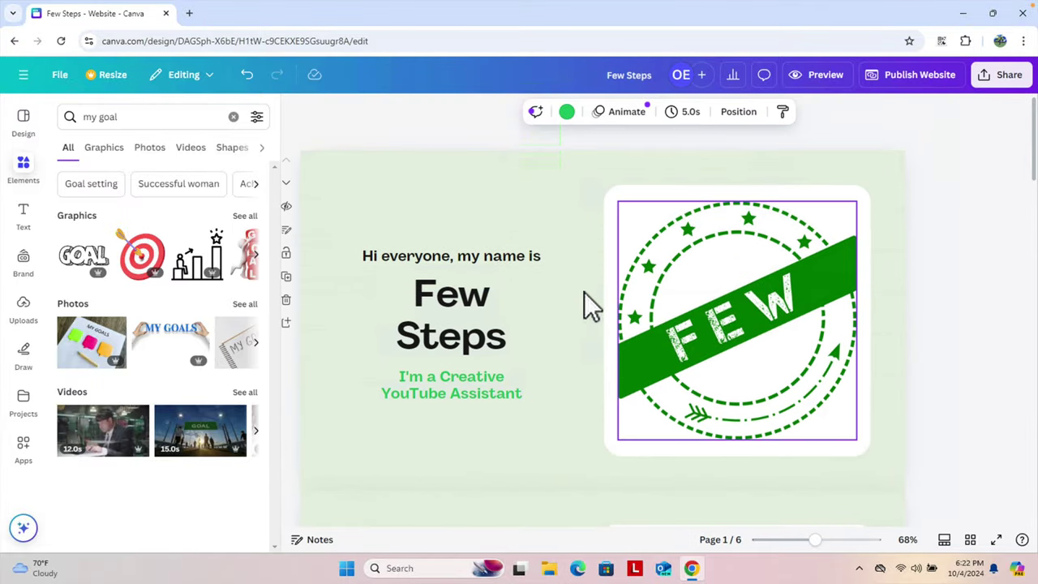
# Preview the website in desktop view and examine the sections from the first page down to the contact details.
pyautogui.click(825, 79)
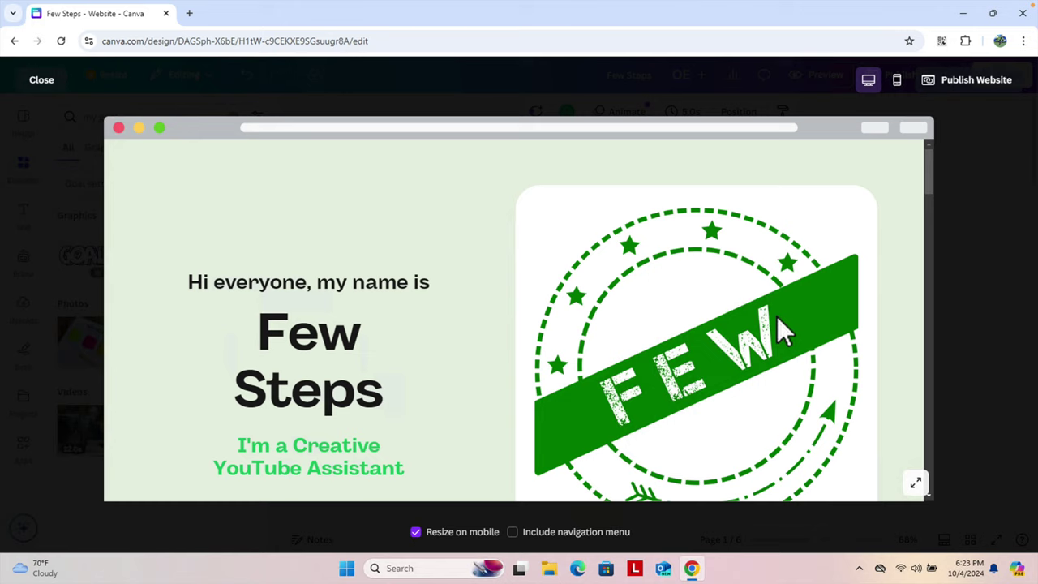
pyautogui.scroll(-4, 696, 336)
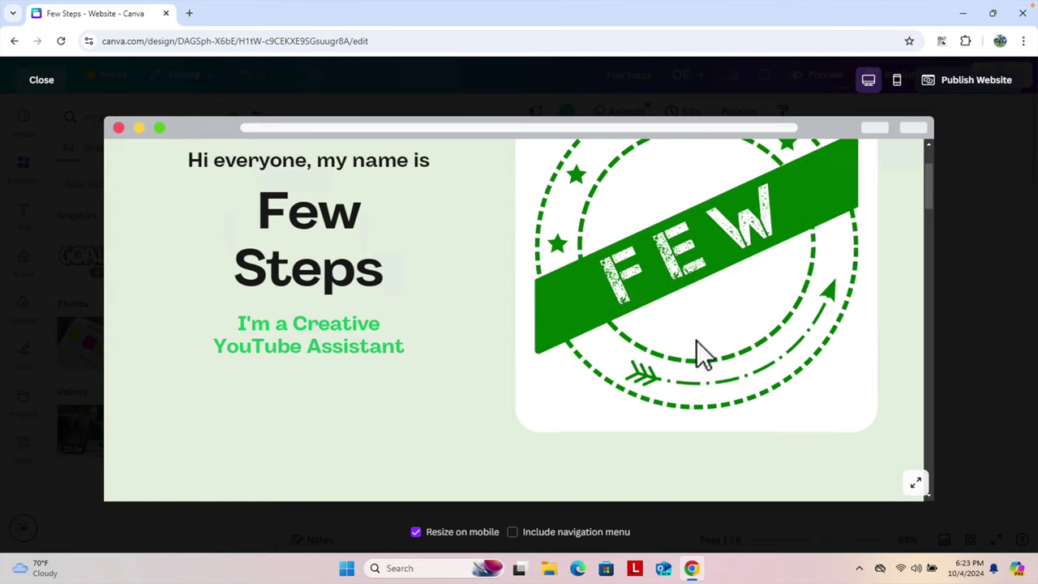
pyautogui.scroll(-2, 933, 233)
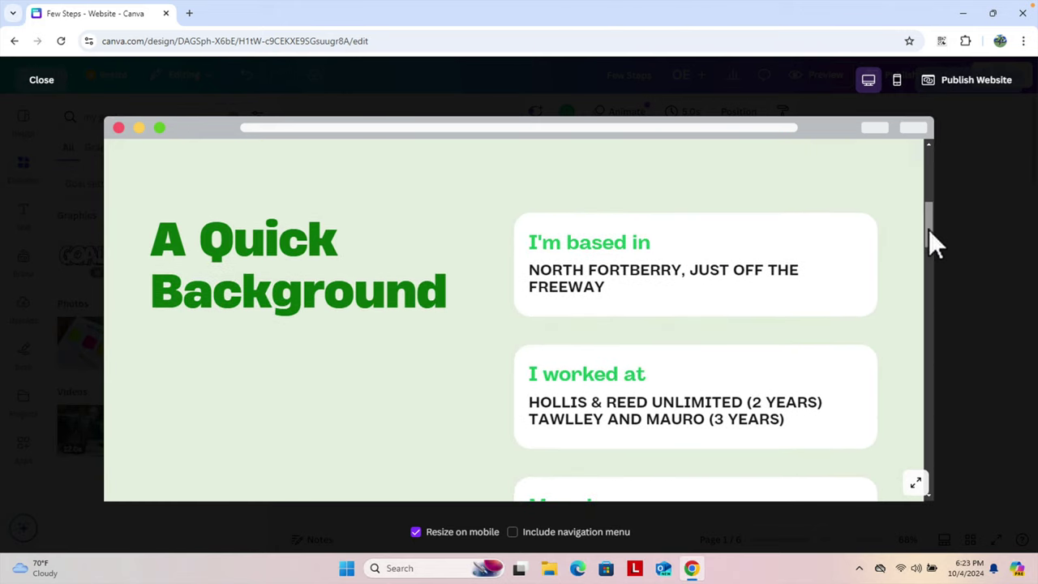
pyautogui.moveTo(929, 220); pyautogui.dragTo(911, 385)
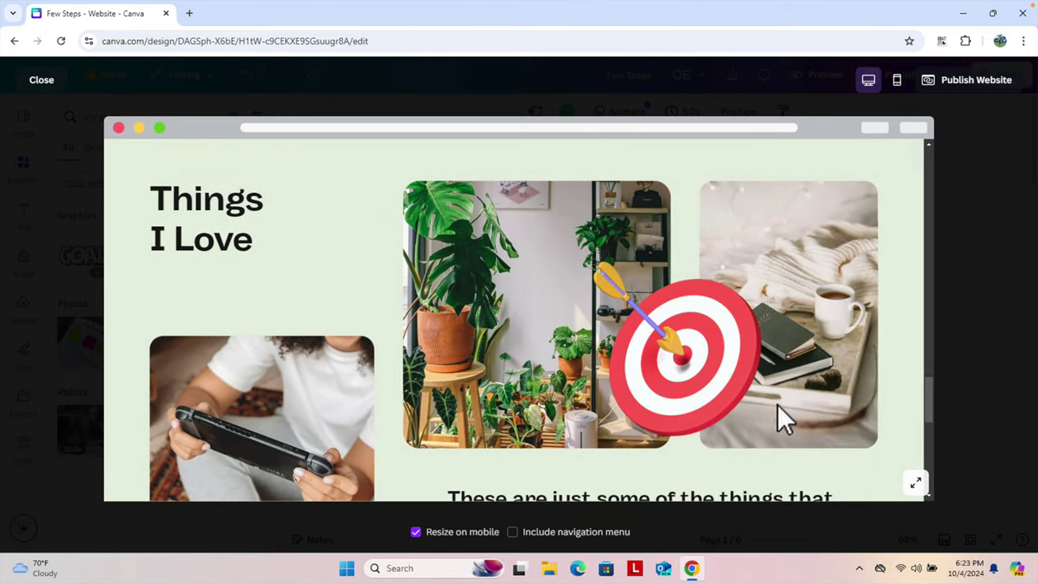
pyautogui.moveTo(930, 388); pyautogui.dragTo(925, 455)
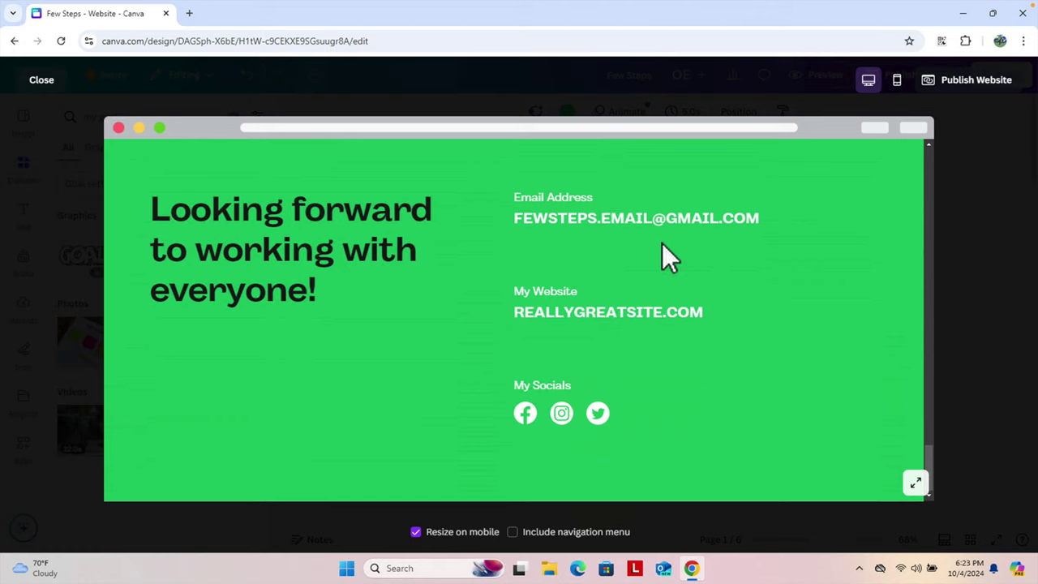
# Switch the preview to the mobile view and examine how the introduction and background sections are laid out.
pyautogui.click(897, 84)
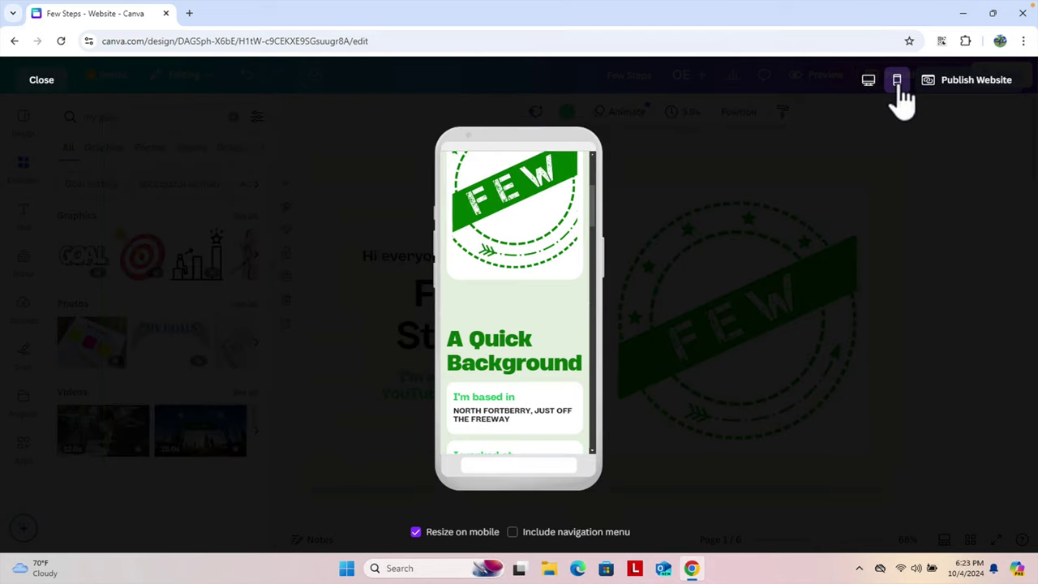
pyautogui.scroll(-3, 528, 350)
pyautogui.scroll(5, 528, 350)
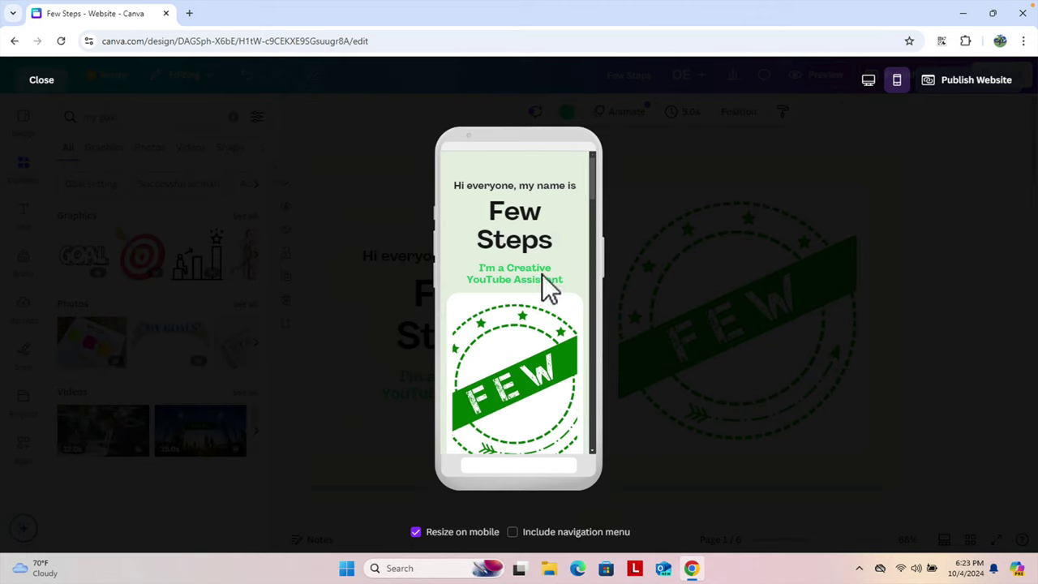
pyautogui.scroll(-5, 537, 341)
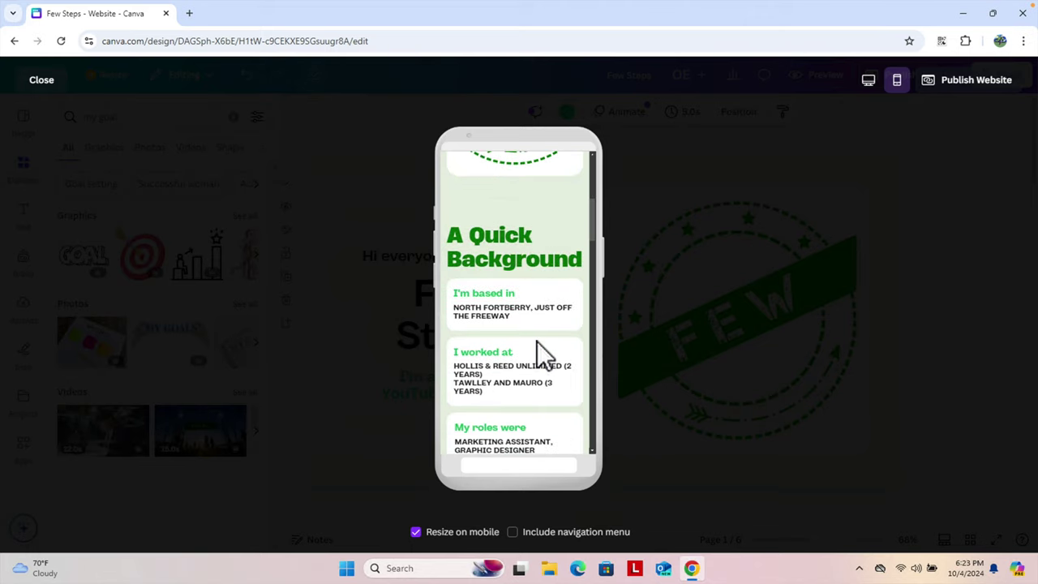
# Examine the background section and project photos in the mobile preview, return to its beginning and leave the preview.
pyautogui.scroll(-2, 537, 342)
pyautogui.scroll(-4, 536, 342)
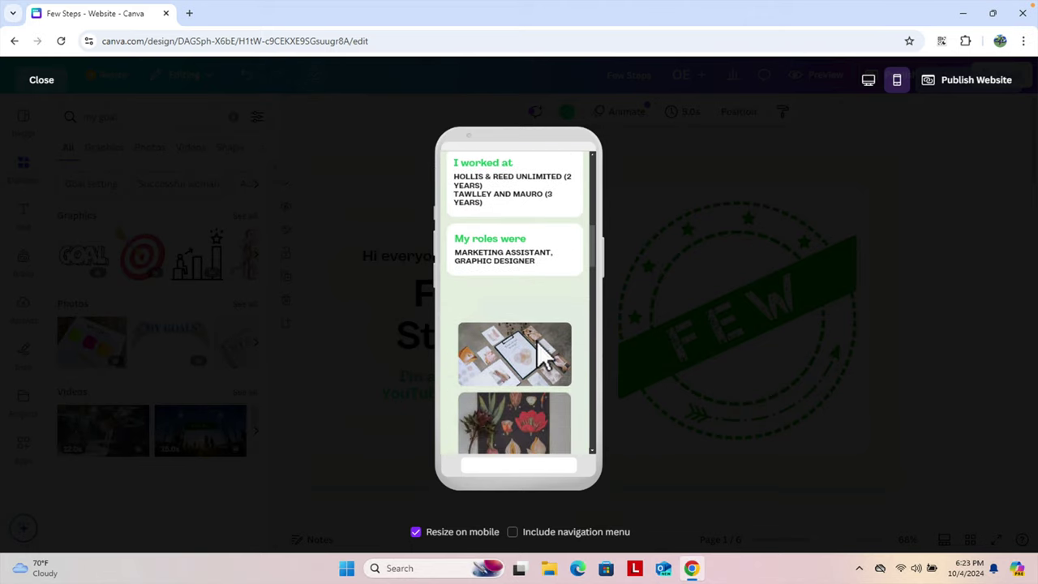
pyautogui.moveTo(594, 255); pyautogui.dragTo(597, 170)
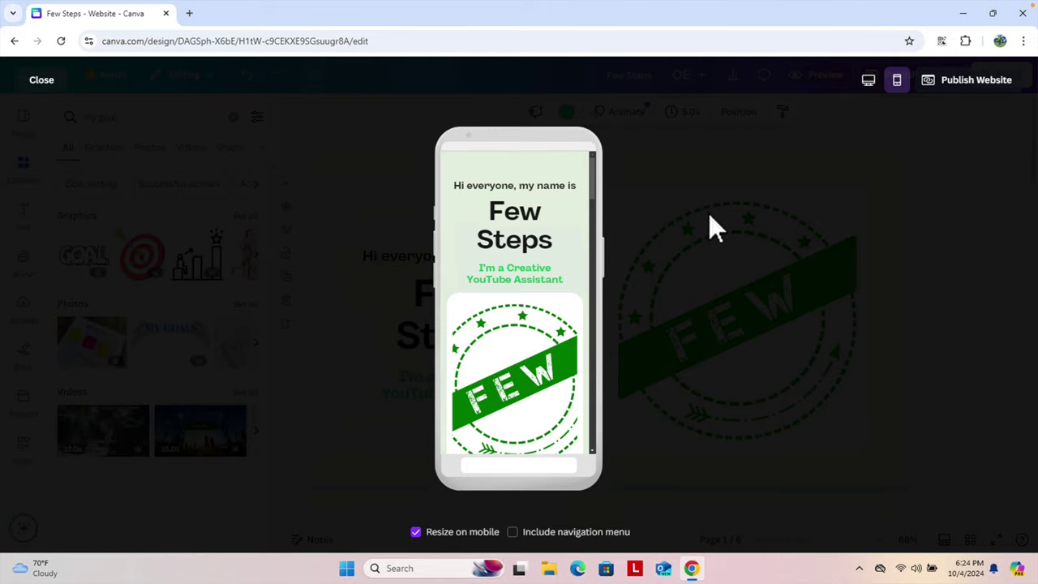
pyautogui.click(42, 81)
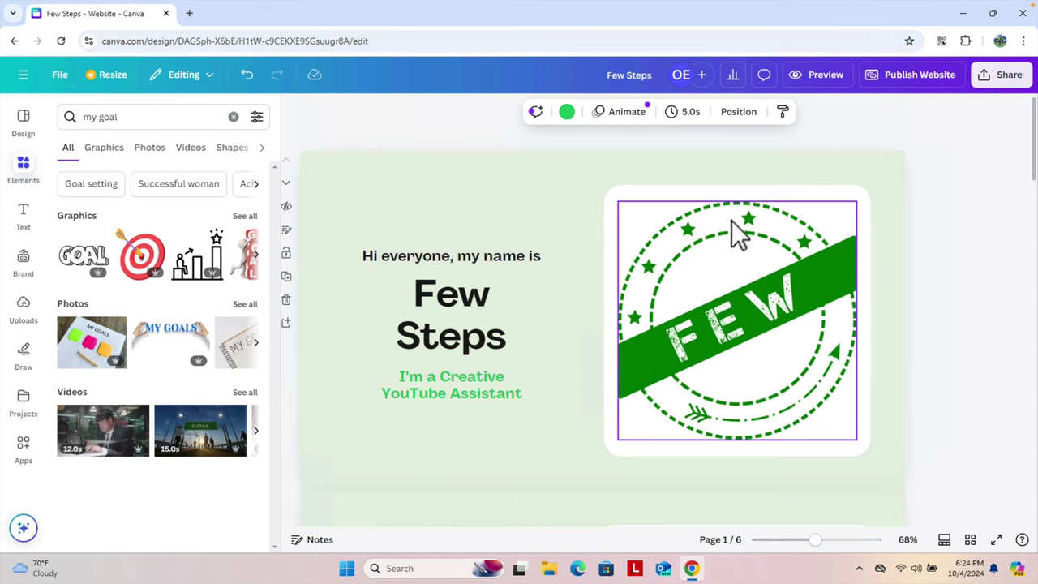
# Start publishing the website and change the ending of its URL to "hellofirstportfolio".
pyautogui.click(911, 76)
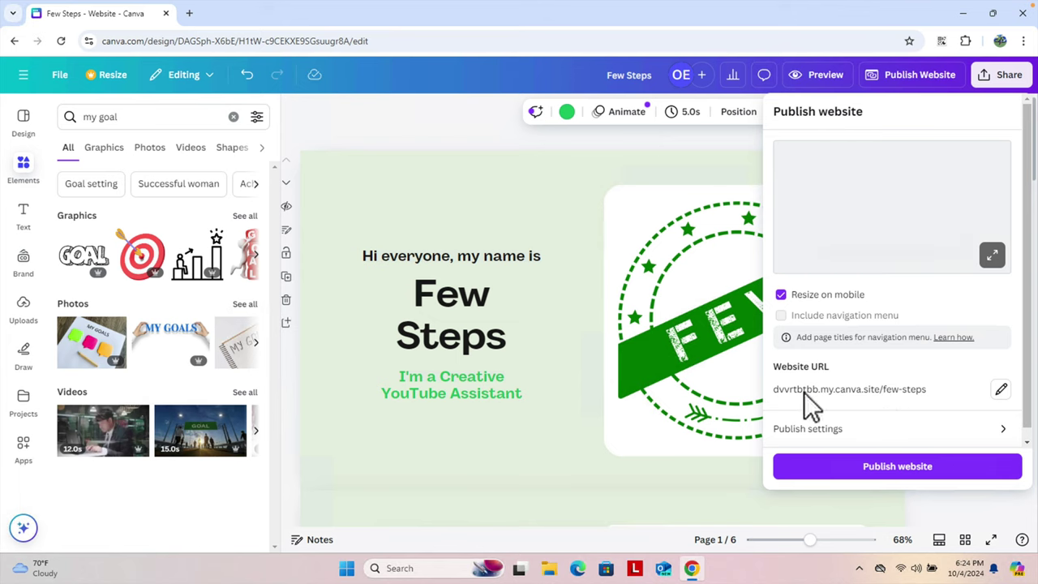
pyautogui.click(1002, 391)
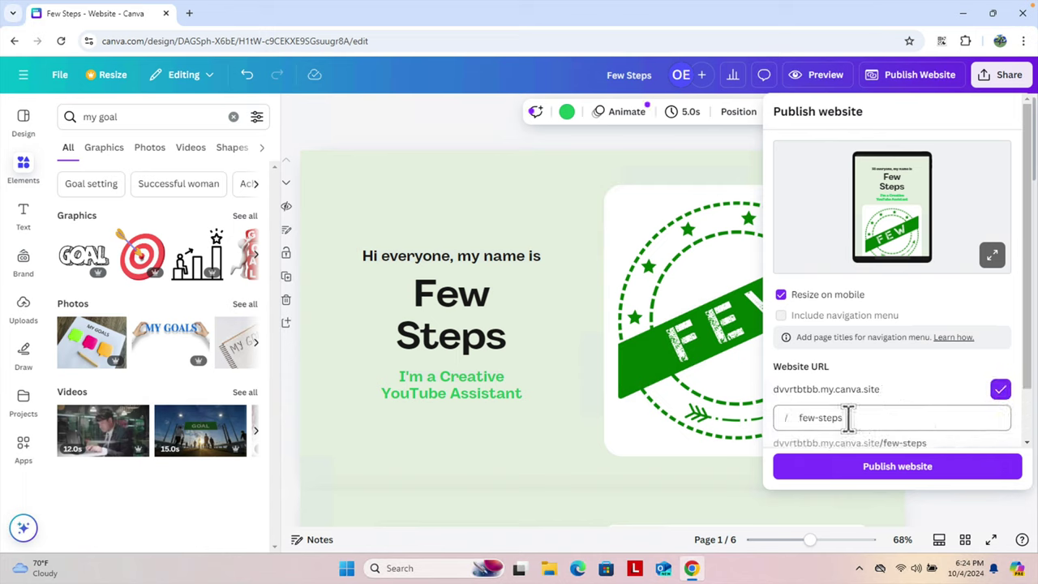
pyautogui.scroll(-1, 859, 416)
pyautogui.moveTo(848, 354); pyautogui.dragTo(782, 355)
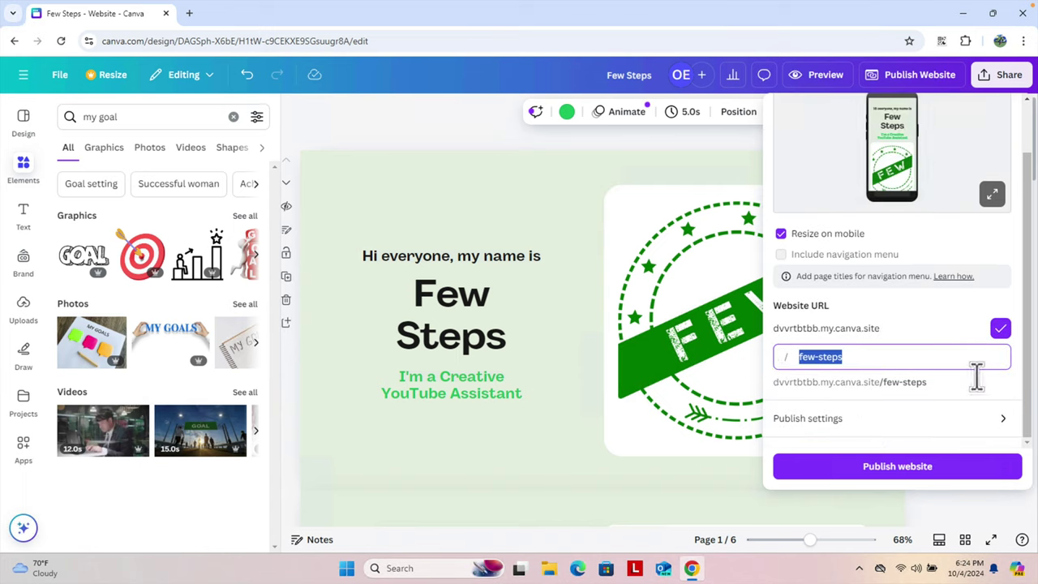
pyautogui.write('hello')
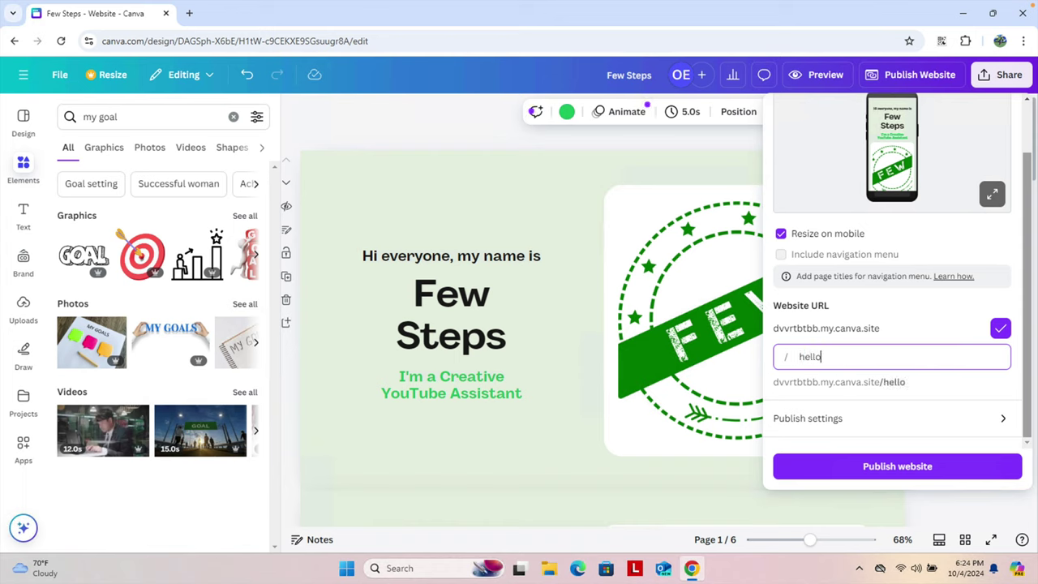
pyautogui.write('firstp')
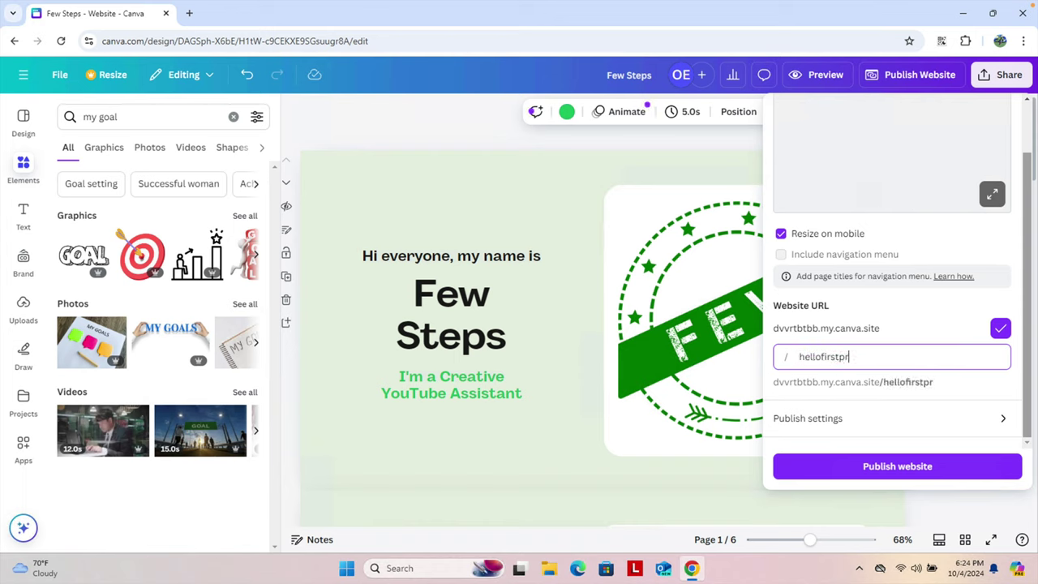
pyautogui.write('ortfolio')
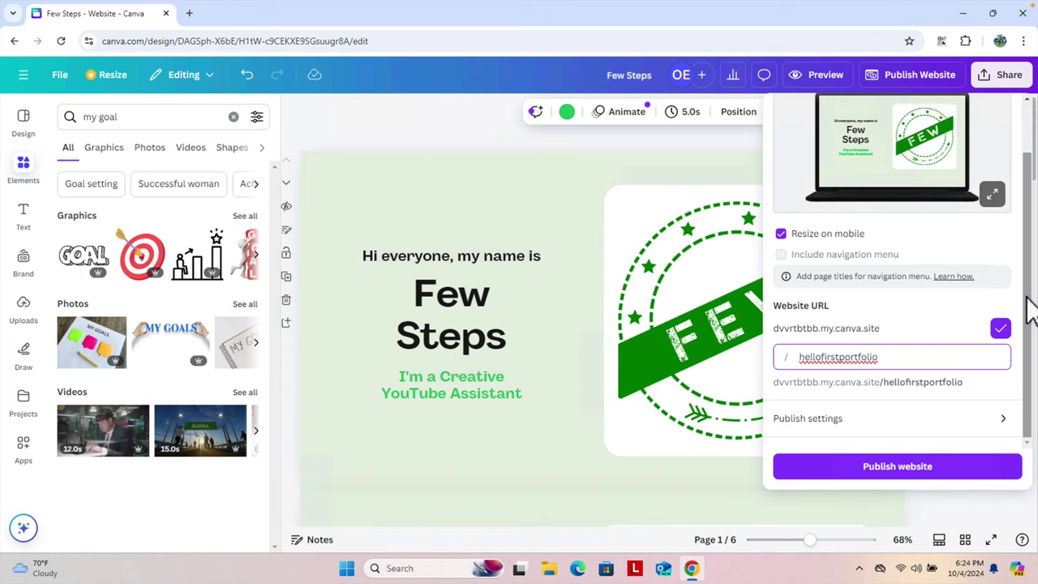
# Review the basic and advanced publish settings and publish the website.
pyautogui.click(999, 417)
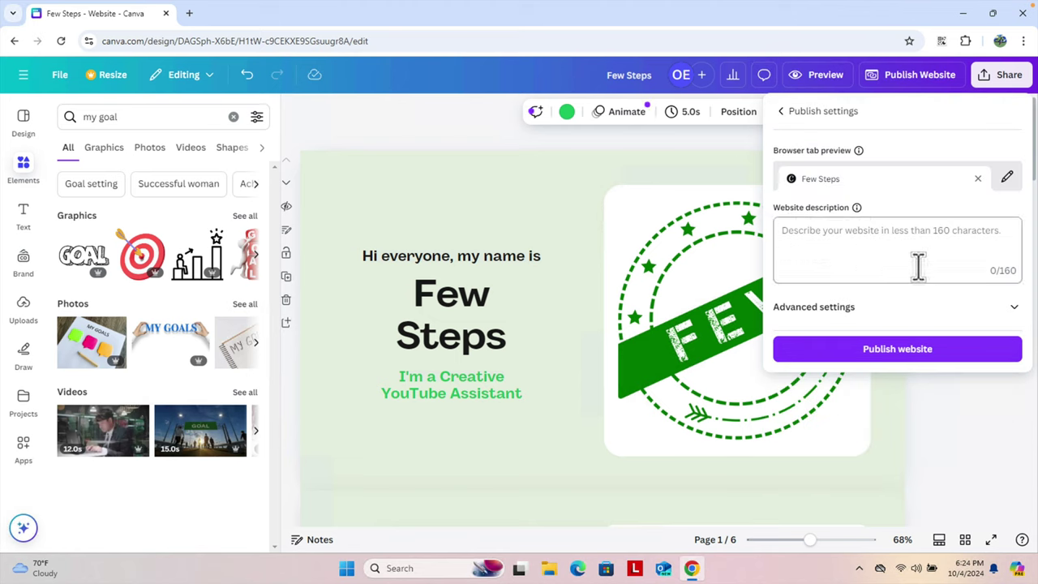
pyautogui.click(1008, 308)
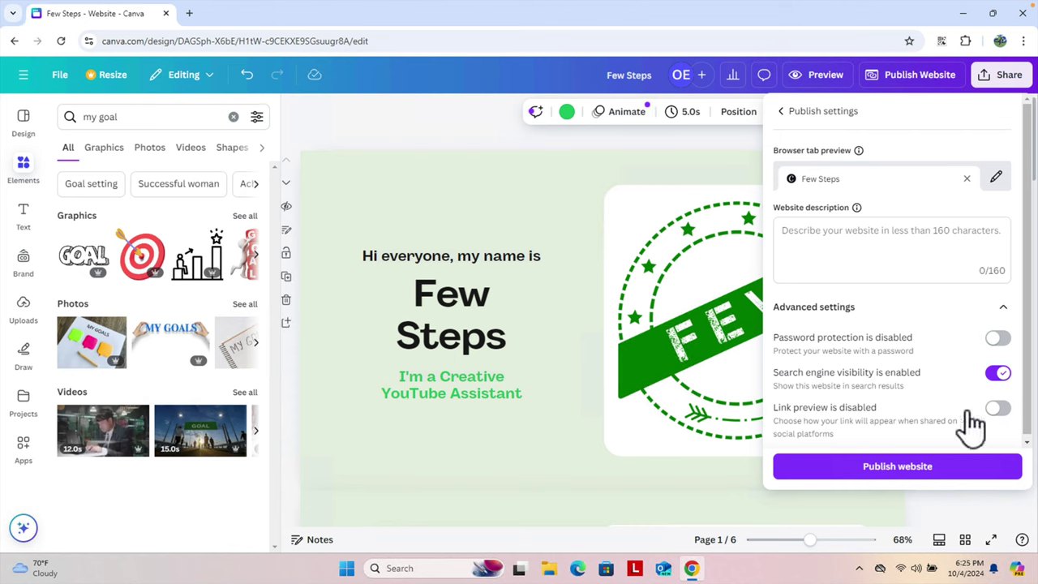
pyautogui.click(904, 474)
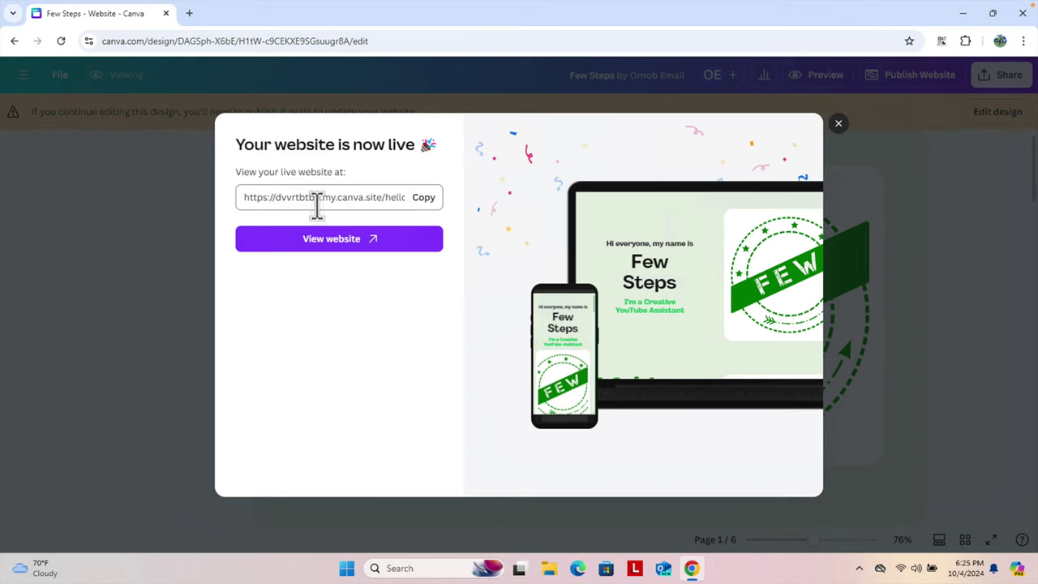
pyautogui.click(189, 14)
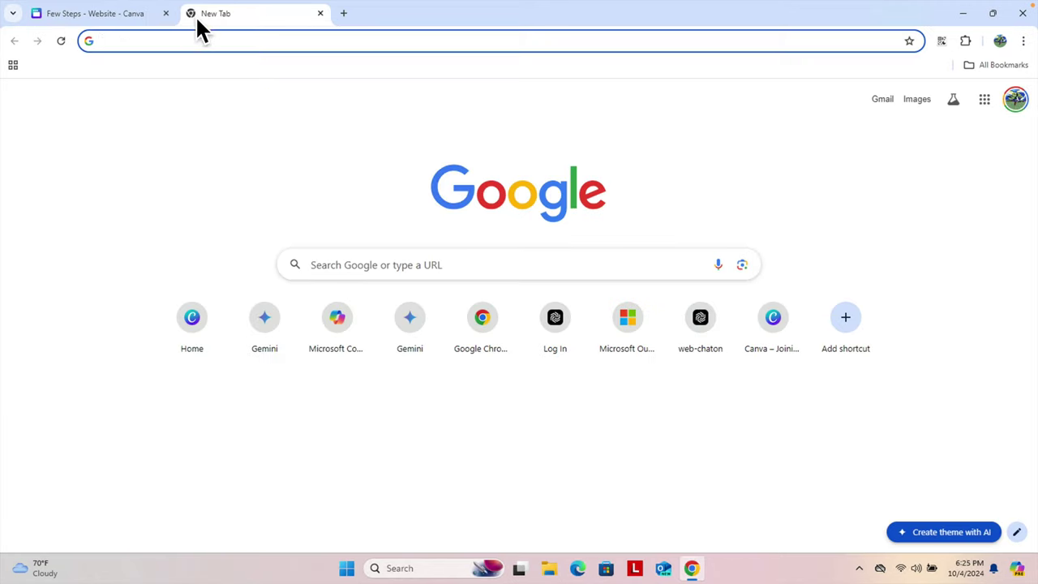
pyautogui.write('https://dvvrtbtbb.my.canva.site/hellofirstportfolio')
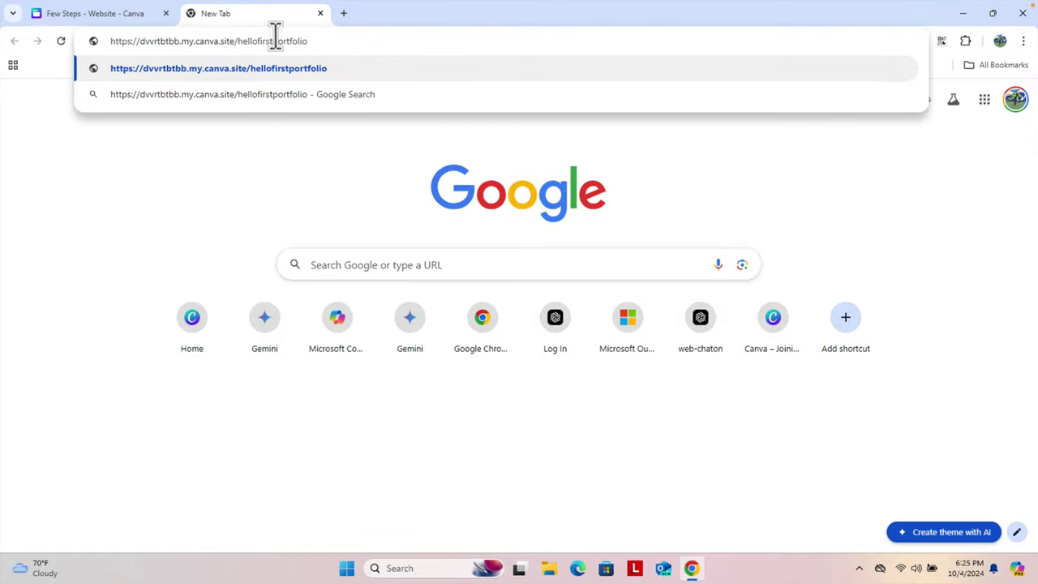
pyautogui.press('Return')
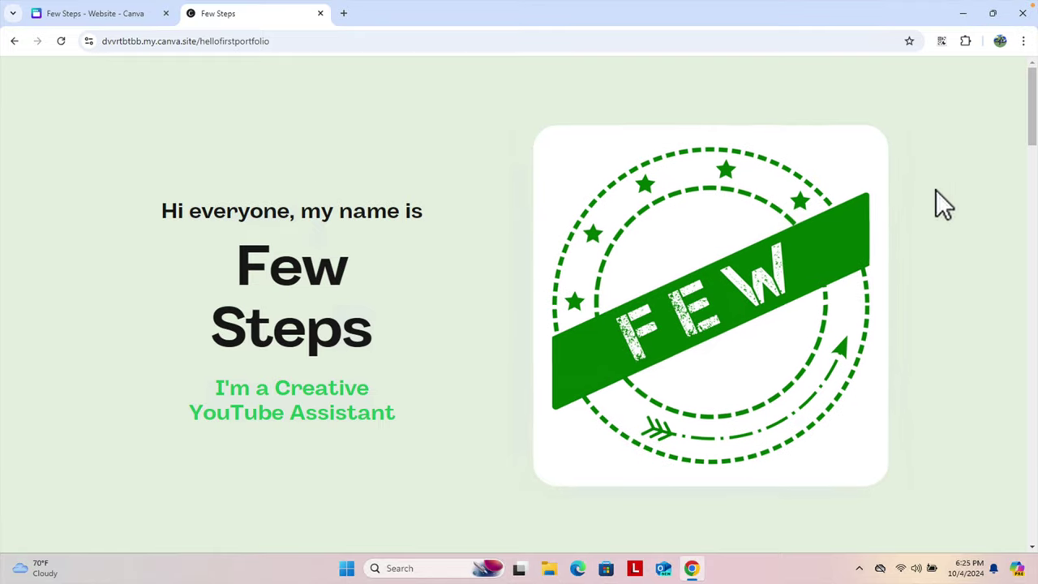
pyautogui.moveTo(1024, 105)
pyautogui.mouseDown()
pyautogui.moveTo(1017, 412)
pyautogui.moveTo(1032, 535)
pyautogui.moveTo(1010, 174)
pyautogui.moveTo(1026, 92)
pyautogui.mouseUp()
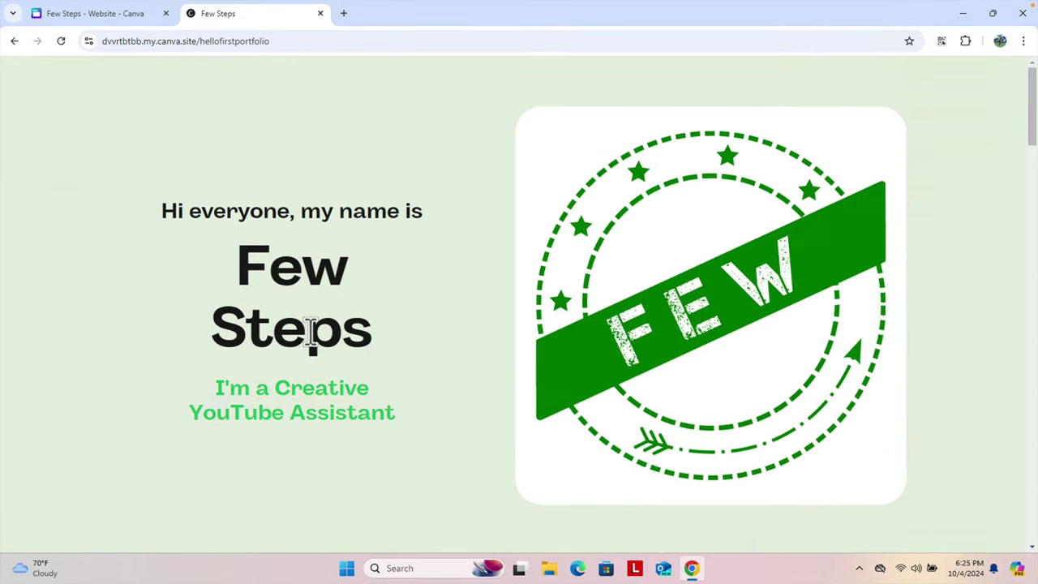
# View the live site through the publish confirmation's link, check its address, close the duplicate browser tab and dismiss the confirmation.
pyautogui.click(110, 13)
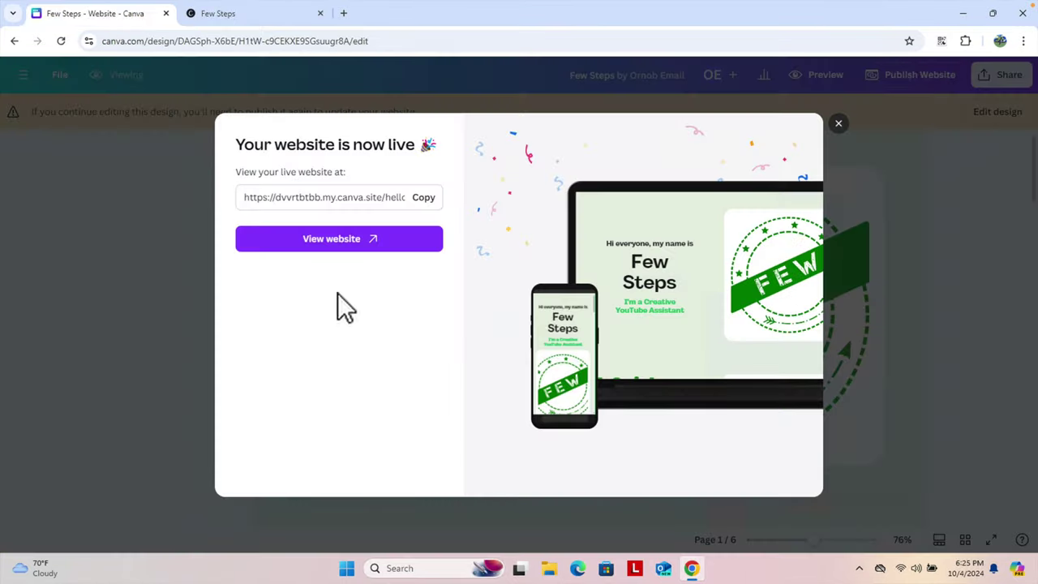
pyautogui.click(331, 240)
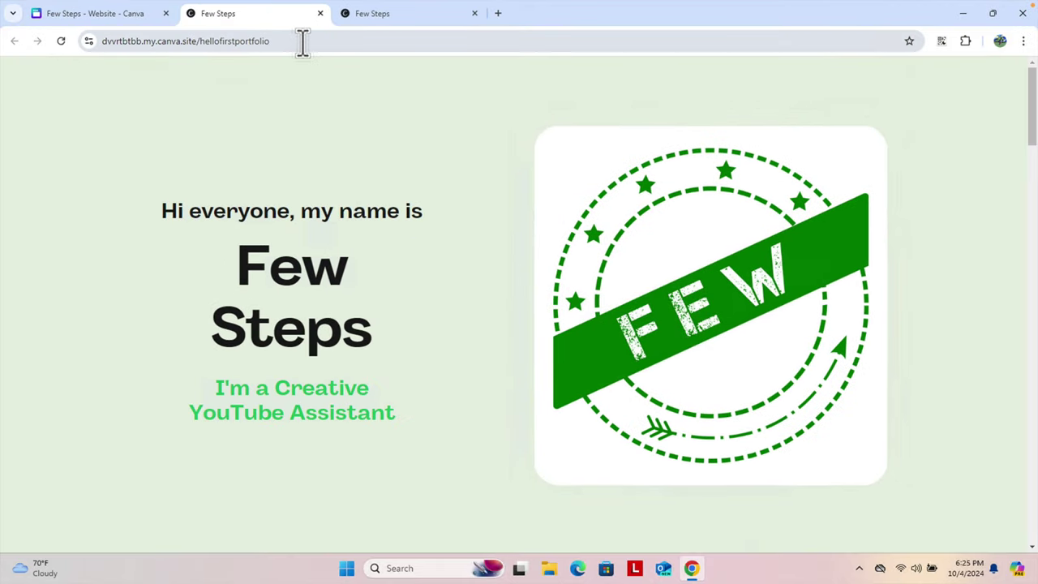
pyautogui.click(101, 40)
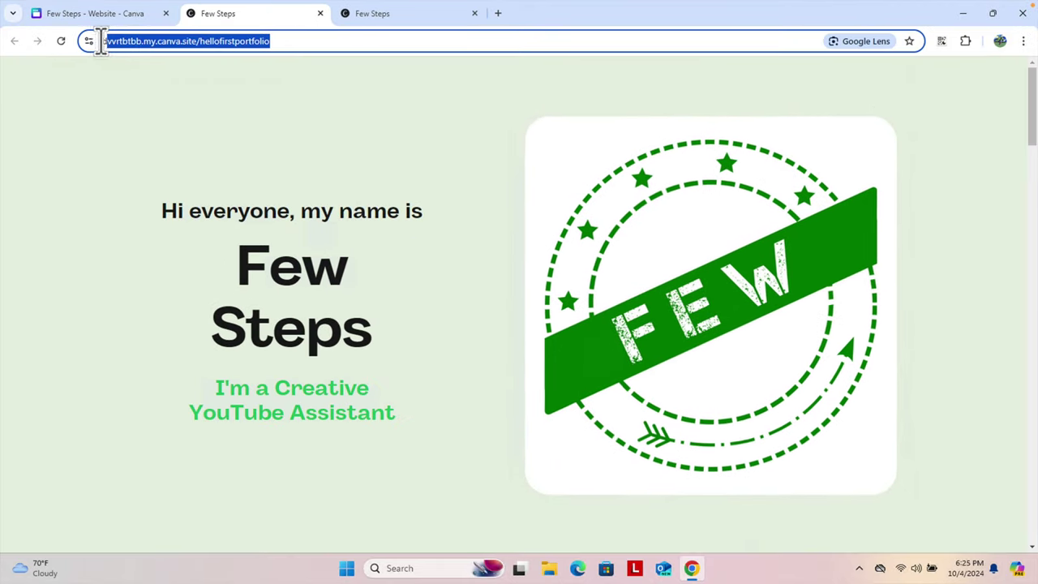
pyautogui.click(475, 14)
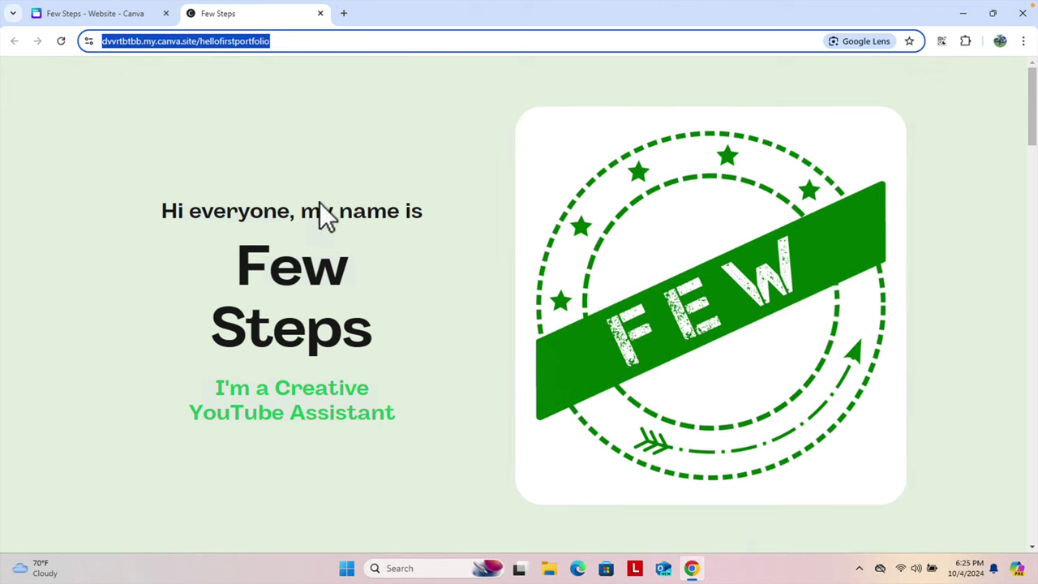
pyautogui.click(110, 11)
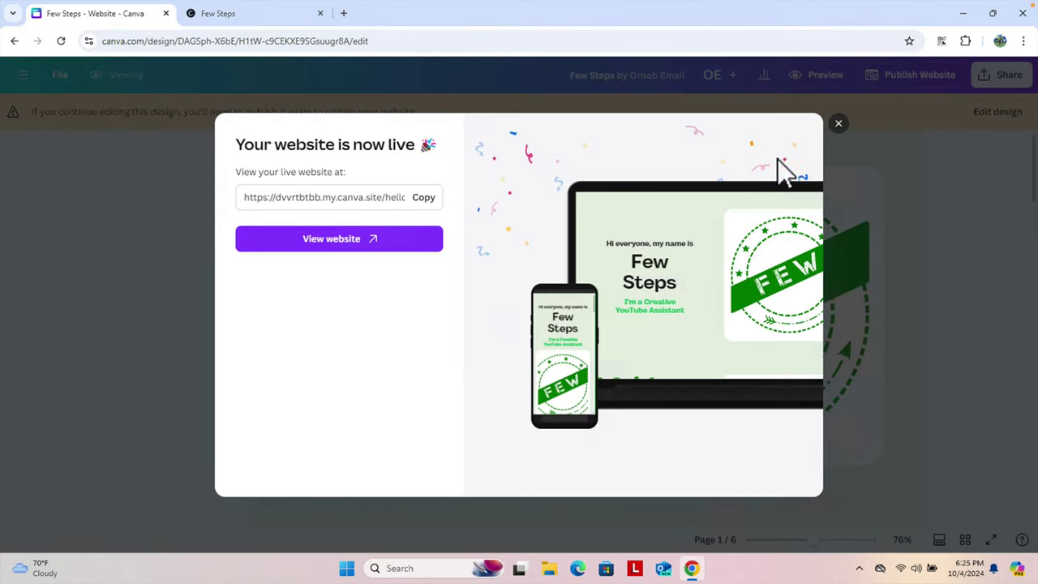
pyautogui.click(839, 123)
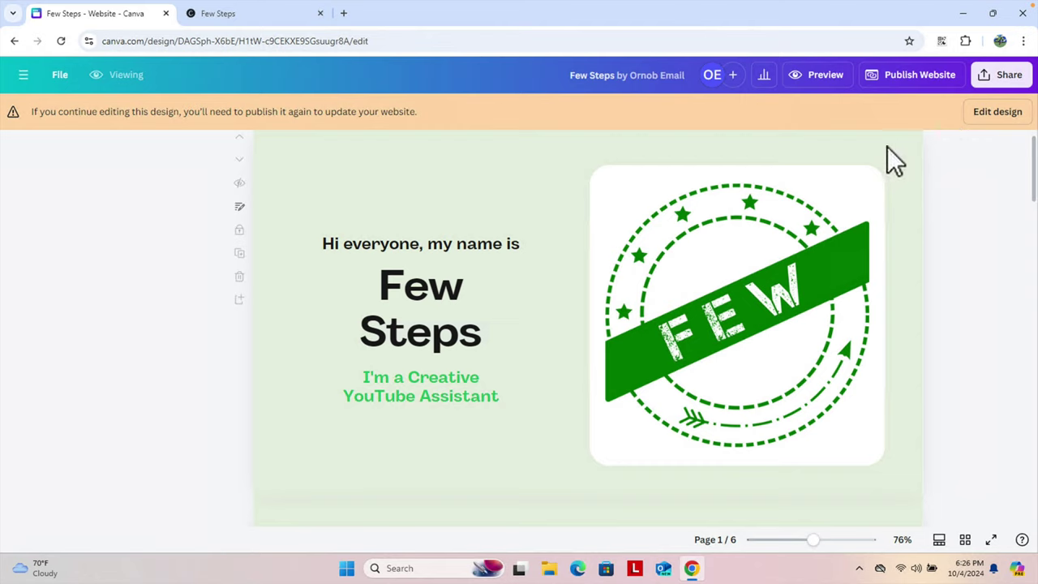
# Review the live website's publish settings, including the advanced ones, and unpublish the website.
pyautogui.click(918, 77)
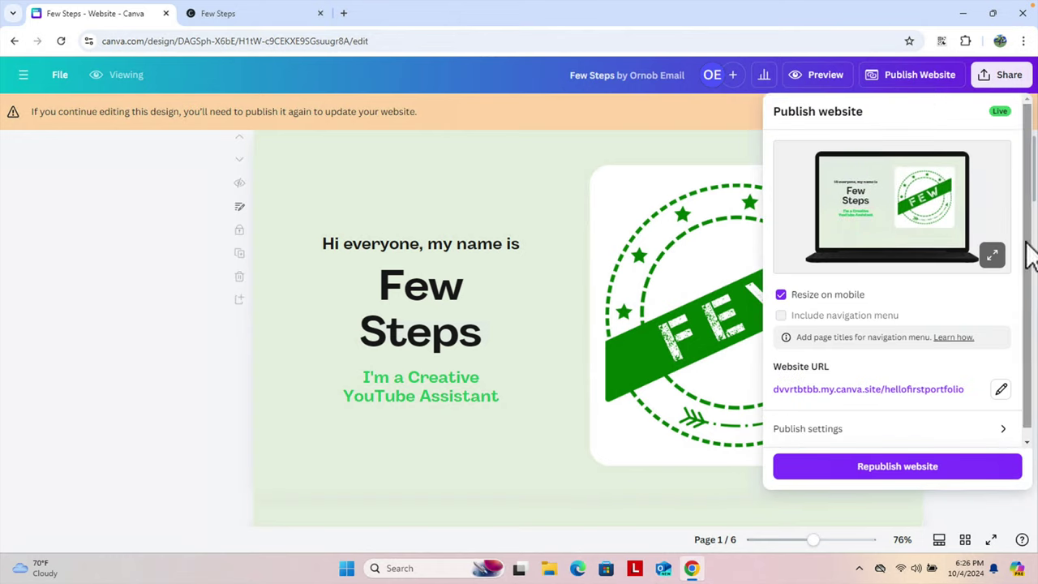
pyautogui.scroll(-1, 1028, 258)
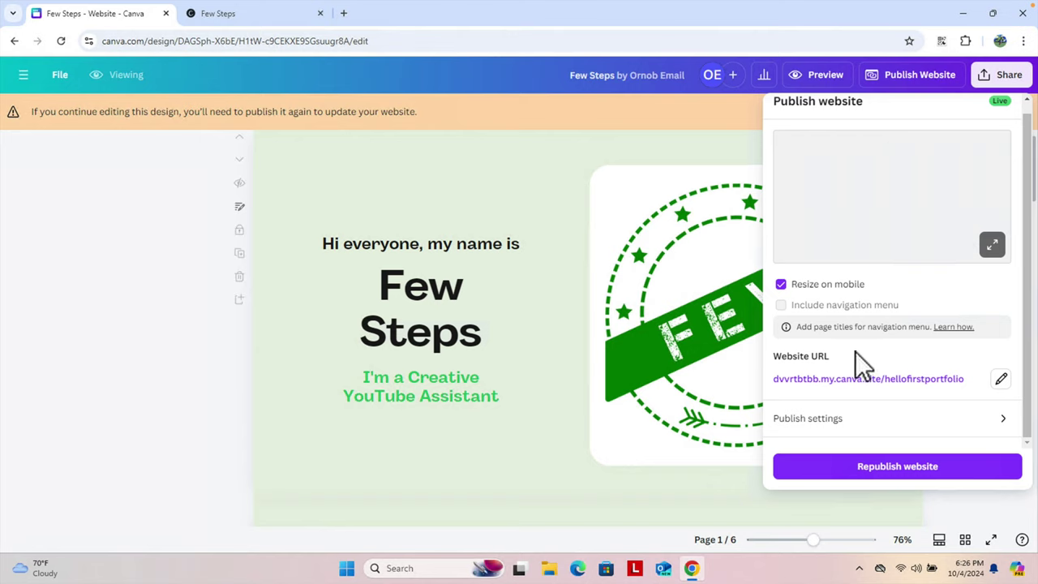
pyautogui.click(1001, 425)
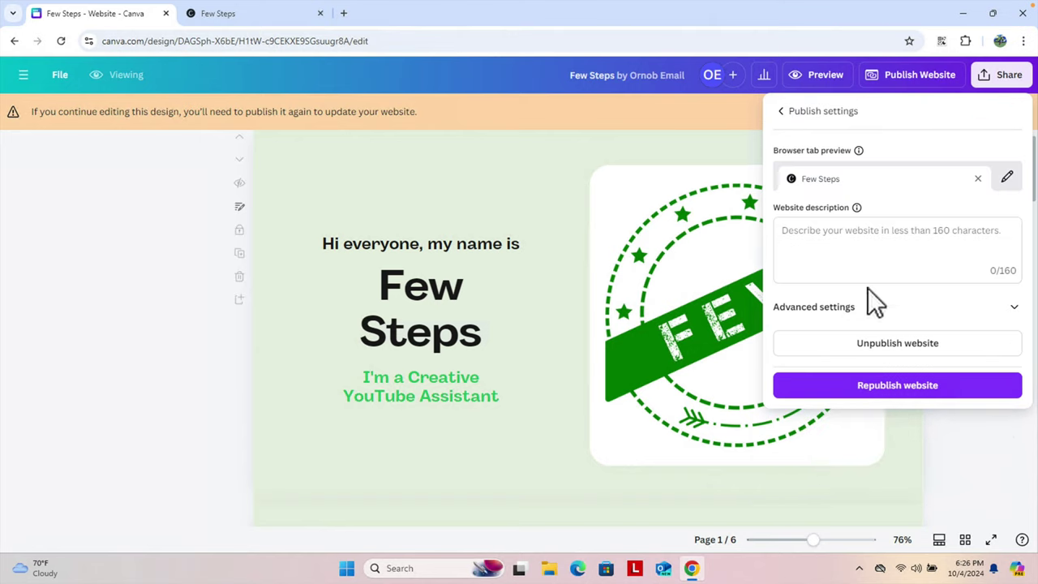
pyautogui.click(787, 234)
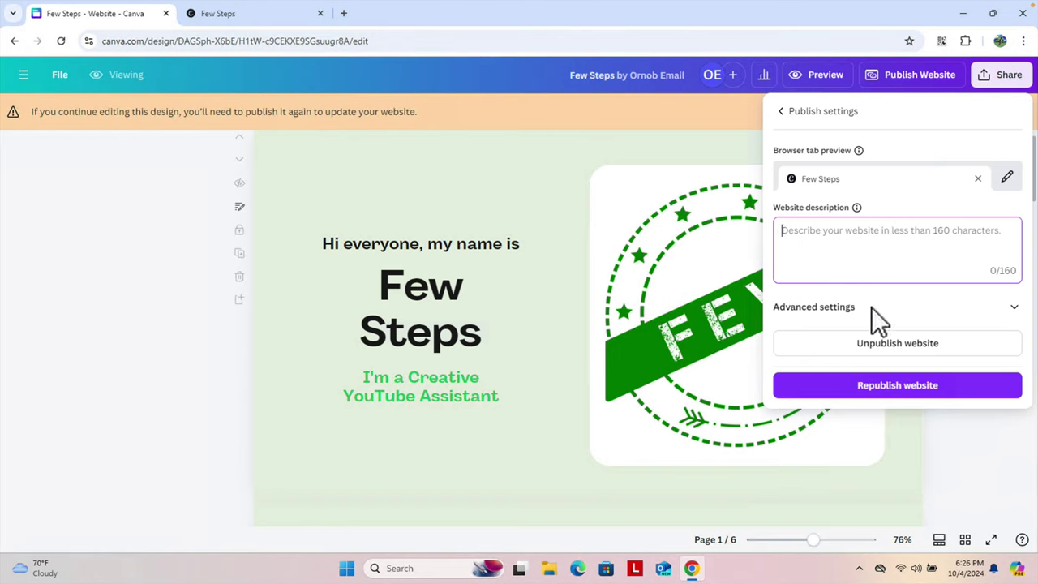
pyautogui.click(1009, 312)
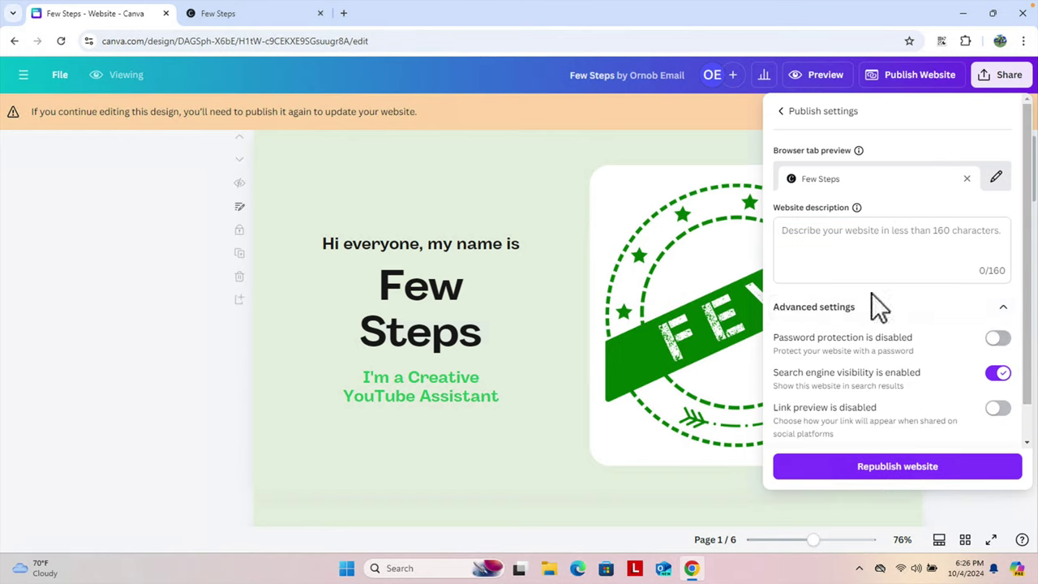
pyautogui.scroll(-1, 887, 397)
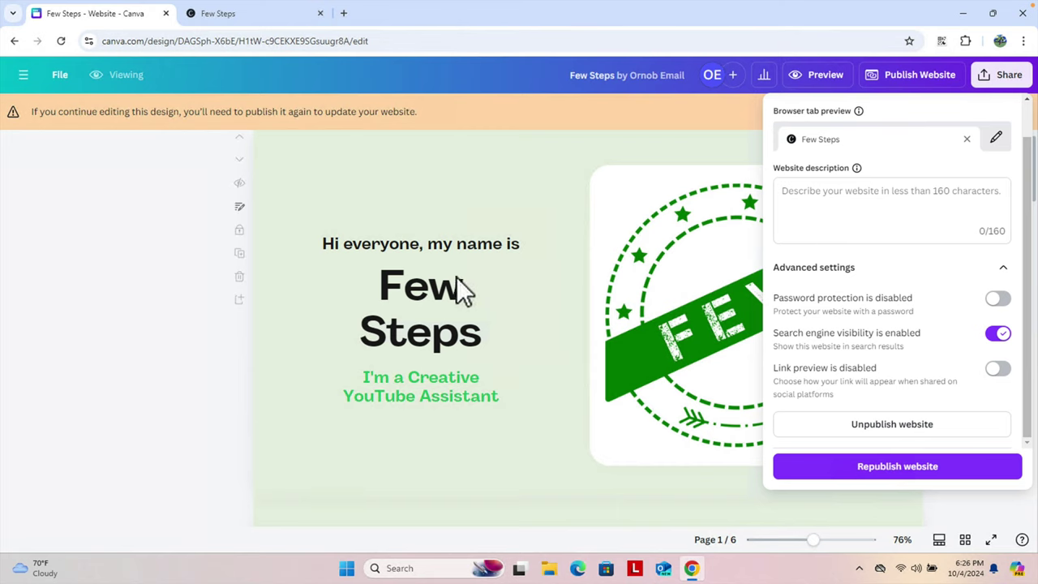
pyautogui.click(901, 436)
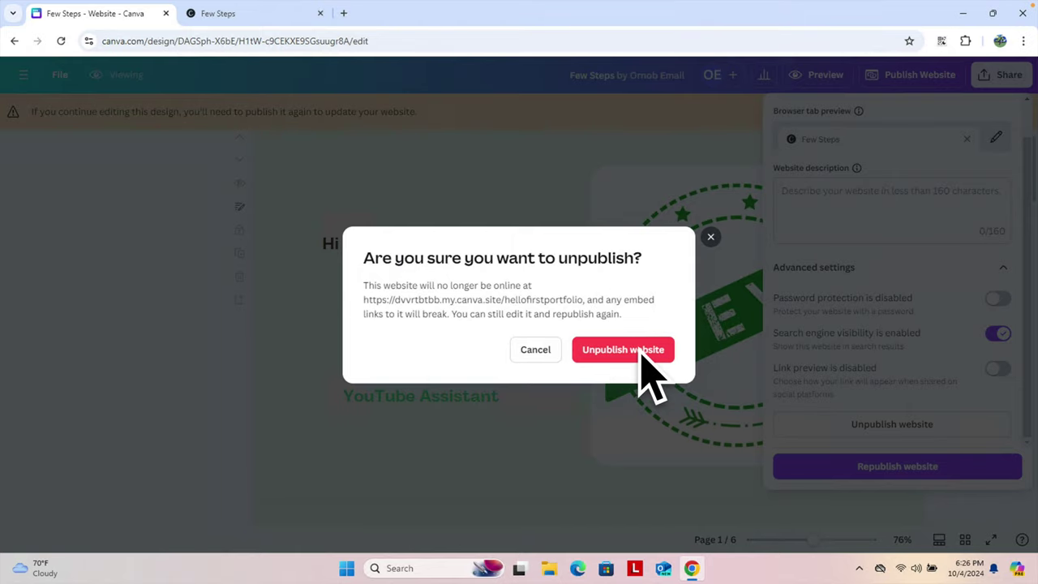
pyautogui.click(604, 351)
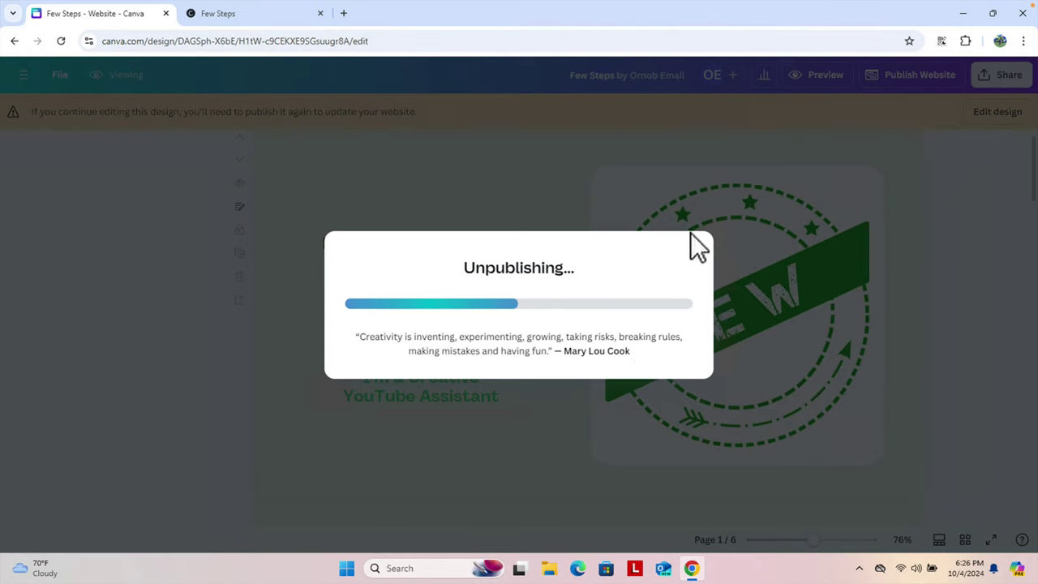